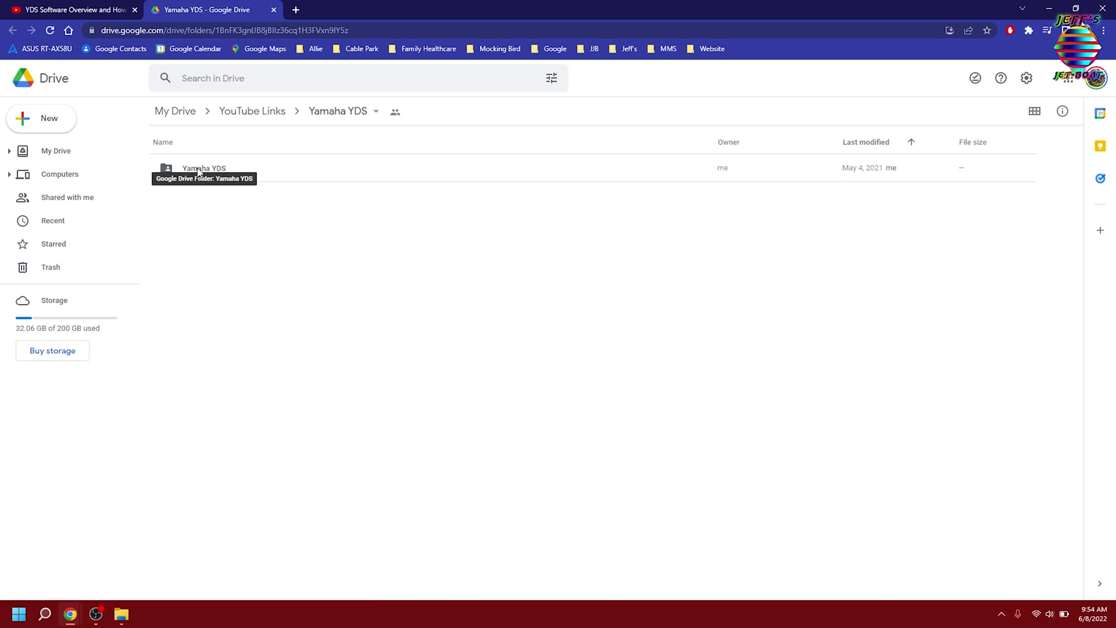
- Download the Yamaha YDS folder from Google Drive and extract its zip archive on the desktop into the suggested folder
right_click(198, 171)
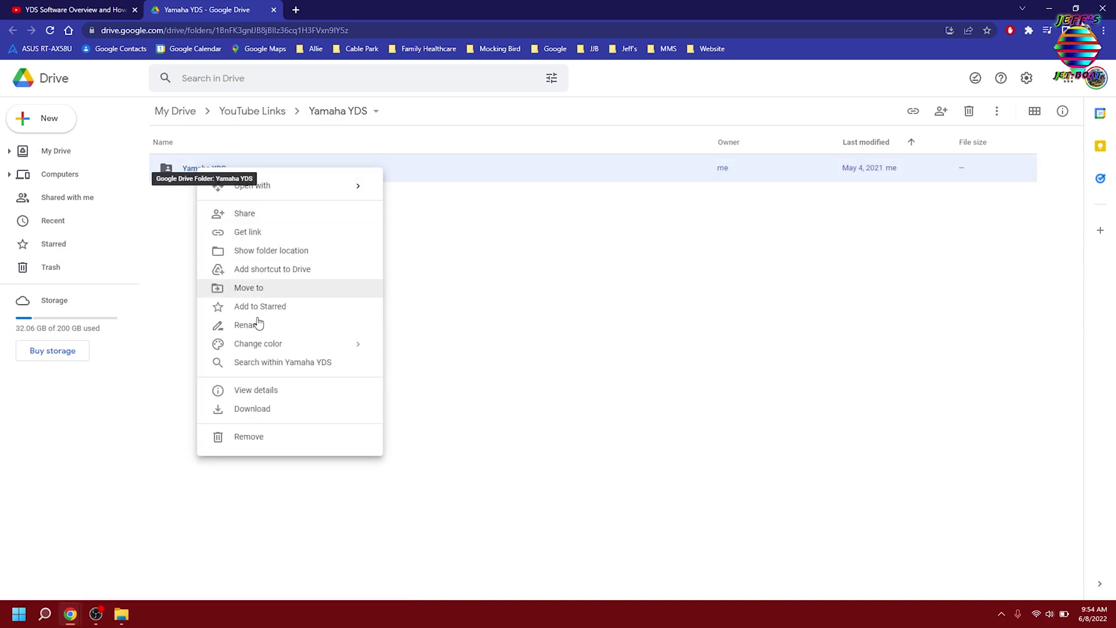
left_click(276, 414)
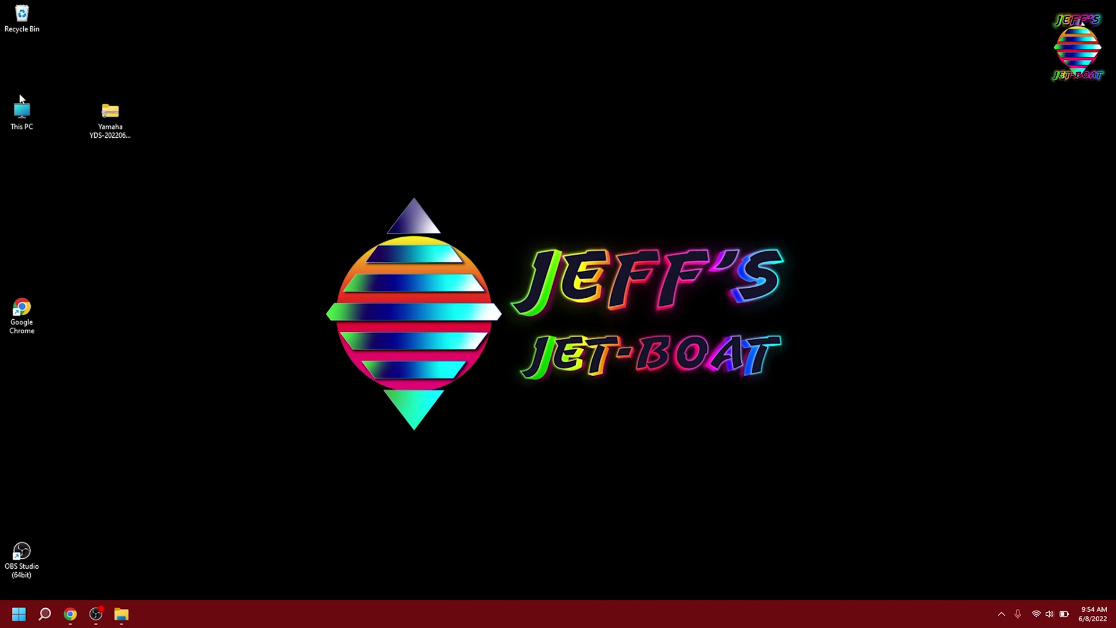
left_click(121, 111)
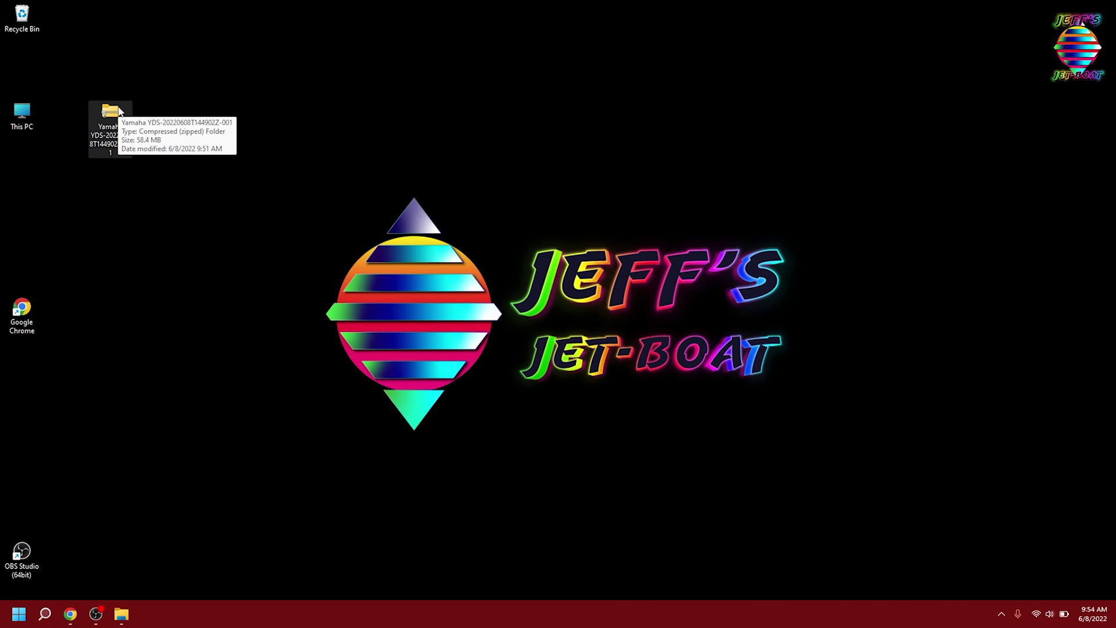
left_click(285, 203)
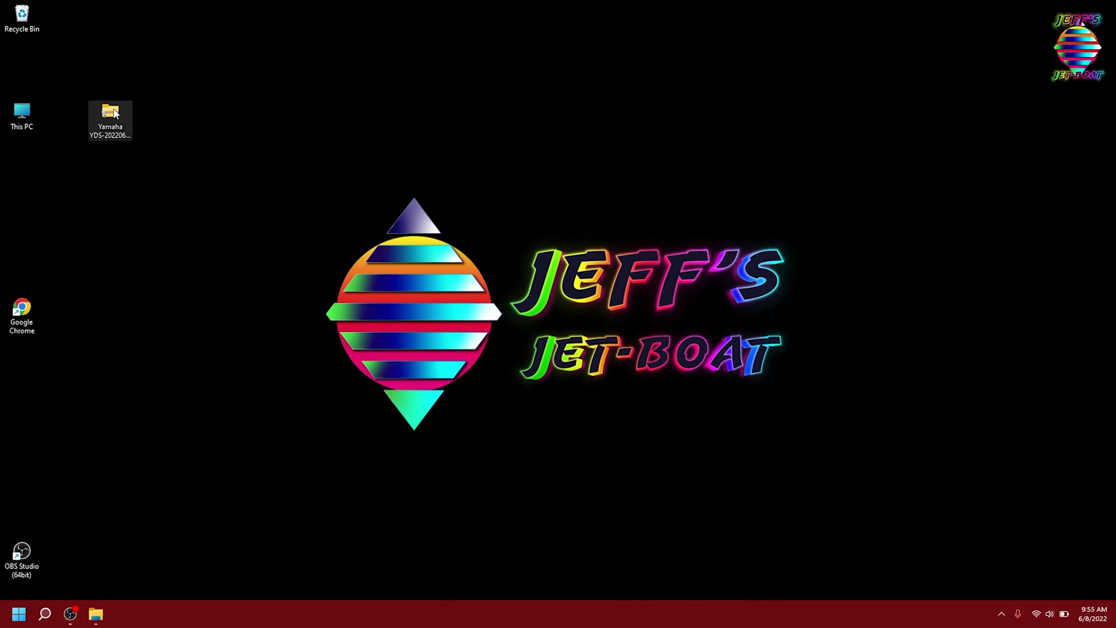
right_click(115, 112)
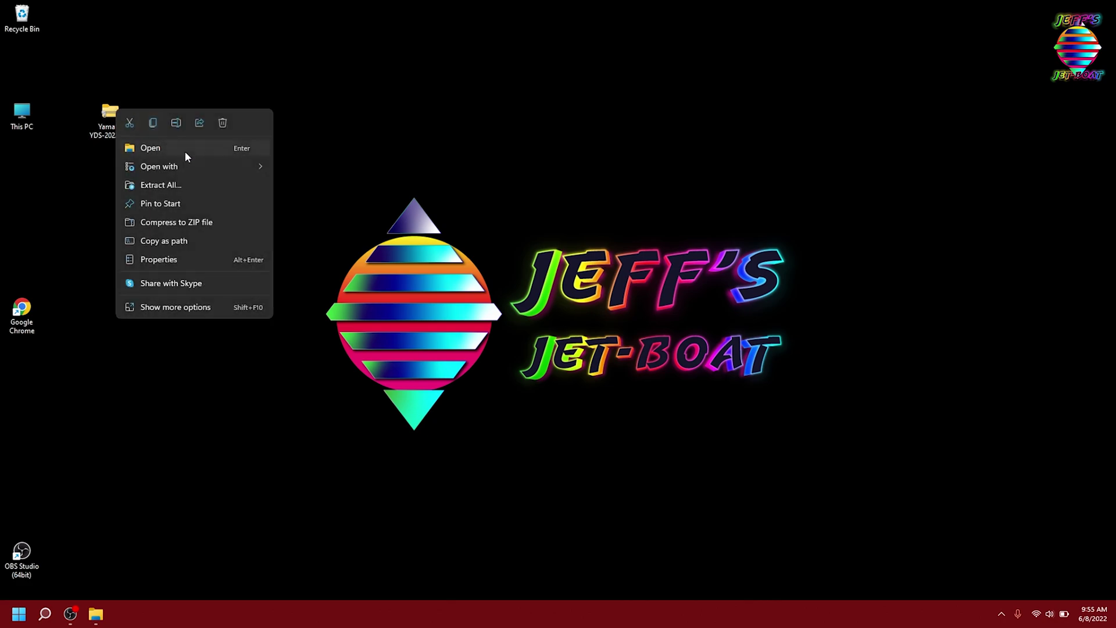
left_click(200, 185)
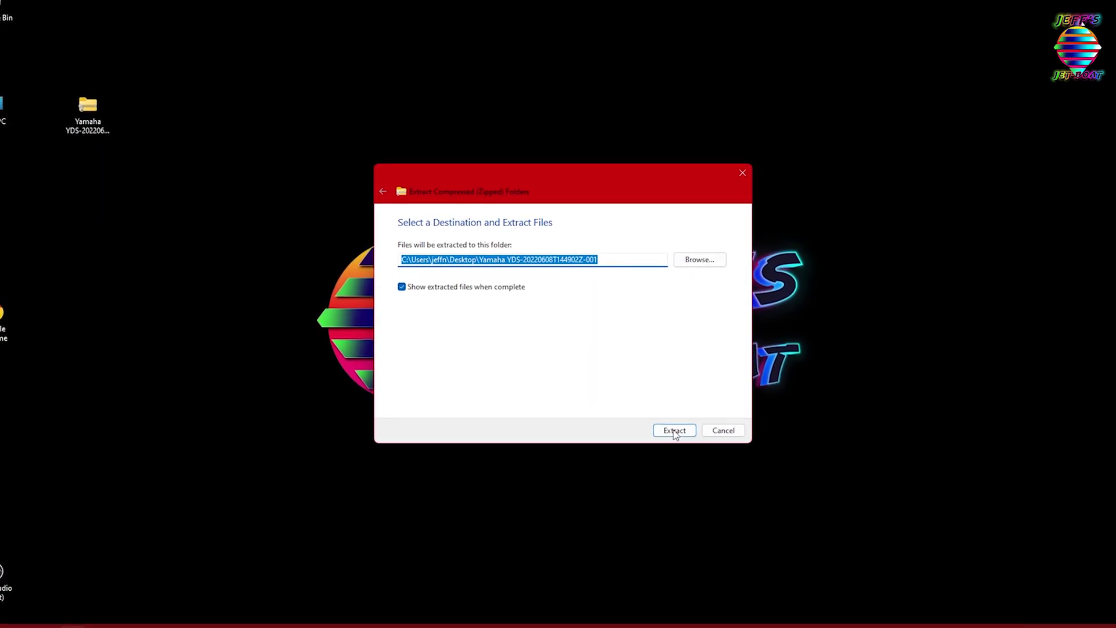
left_click(682, 429)
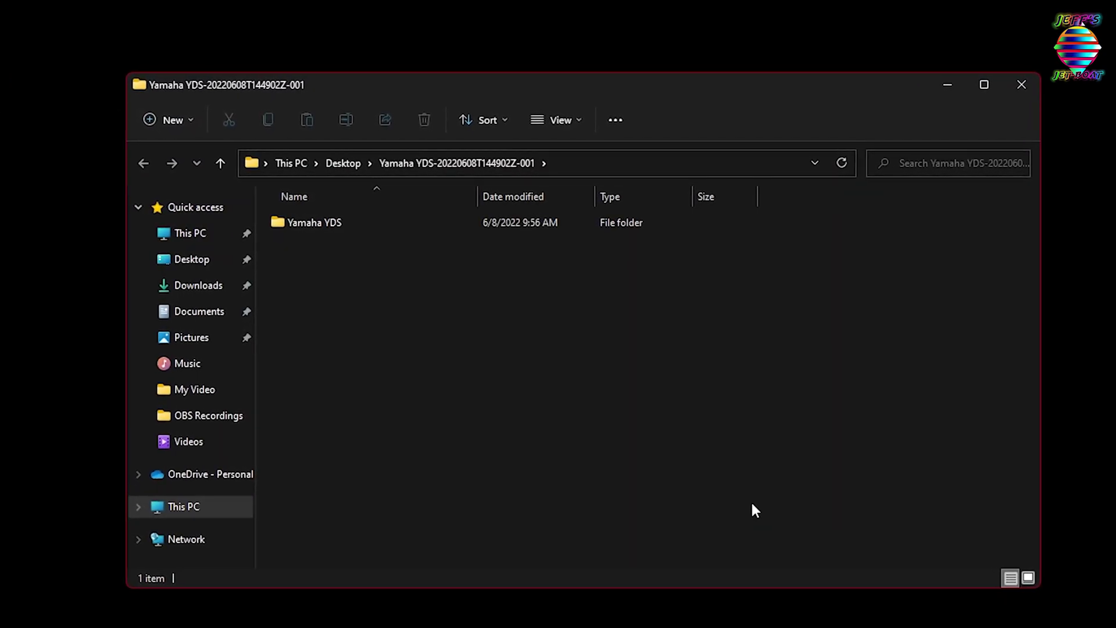
- Install the FTDI drivers by running CDM v2.08.30 WHQL Certified as administrator from the extracted USB FTDI FT232RL drivers for Windows folder
double_click(321, 222)
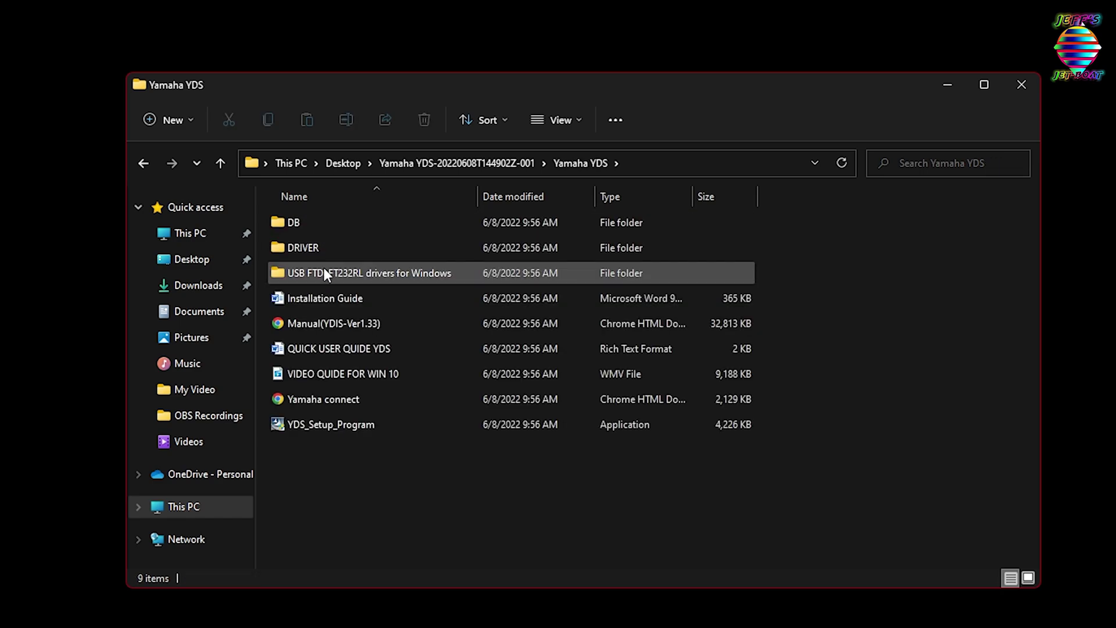
double_click(373, 272)
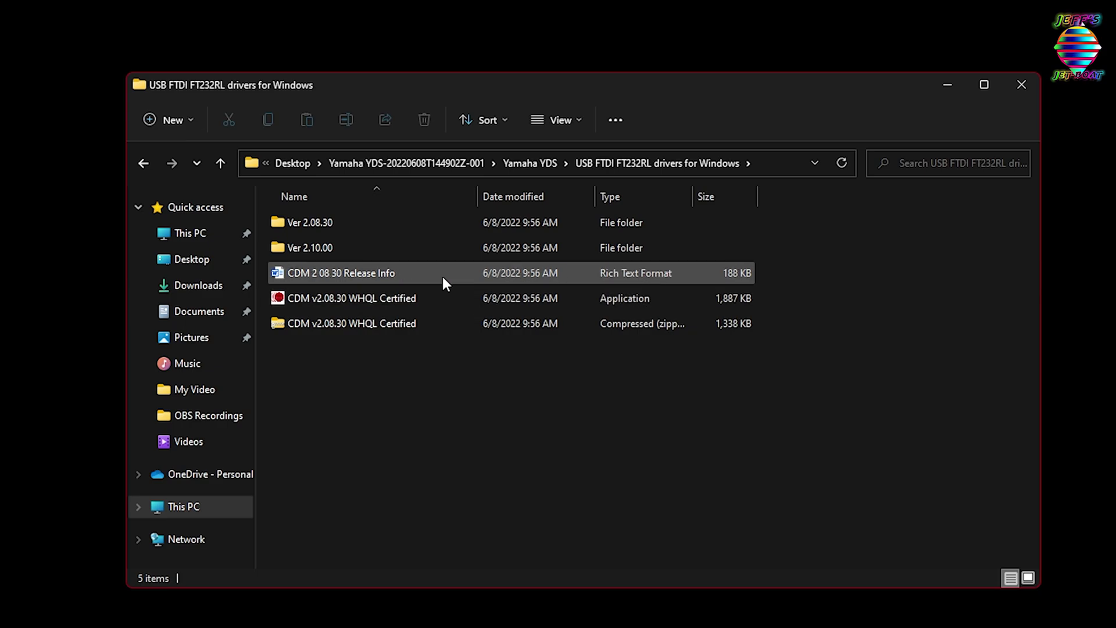
right_click(353, 298)
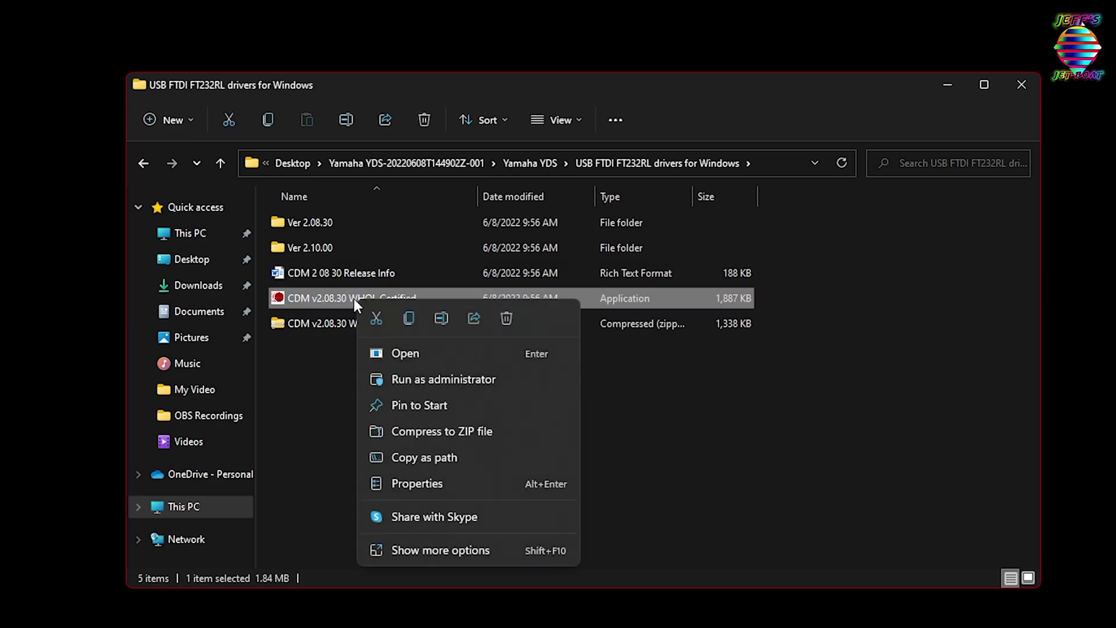
left_click(438, 381)
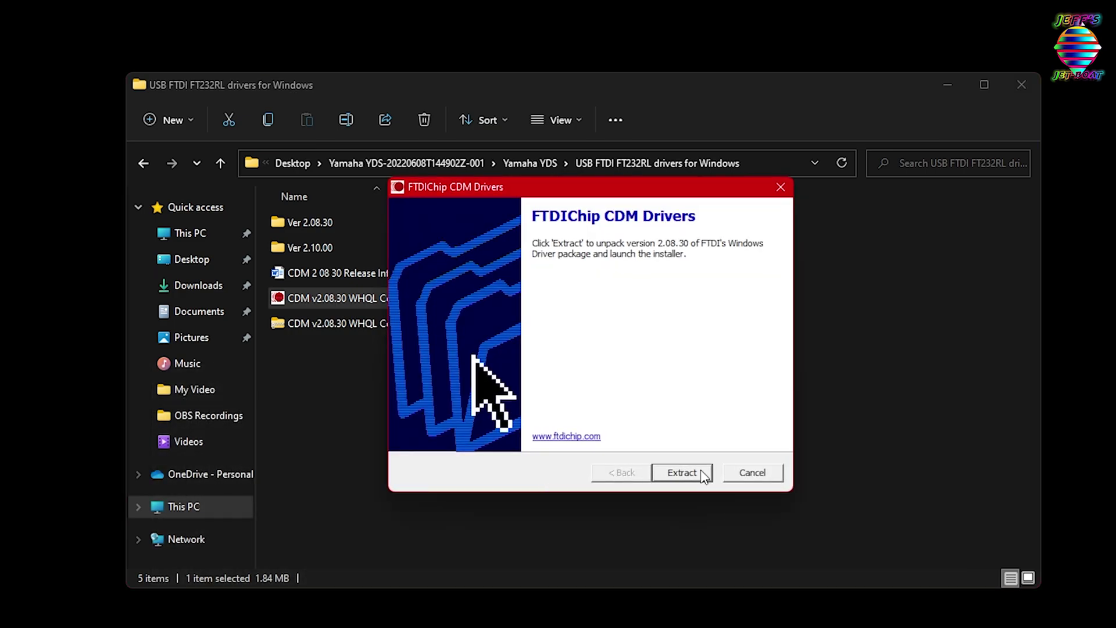
left_click(702, 473)
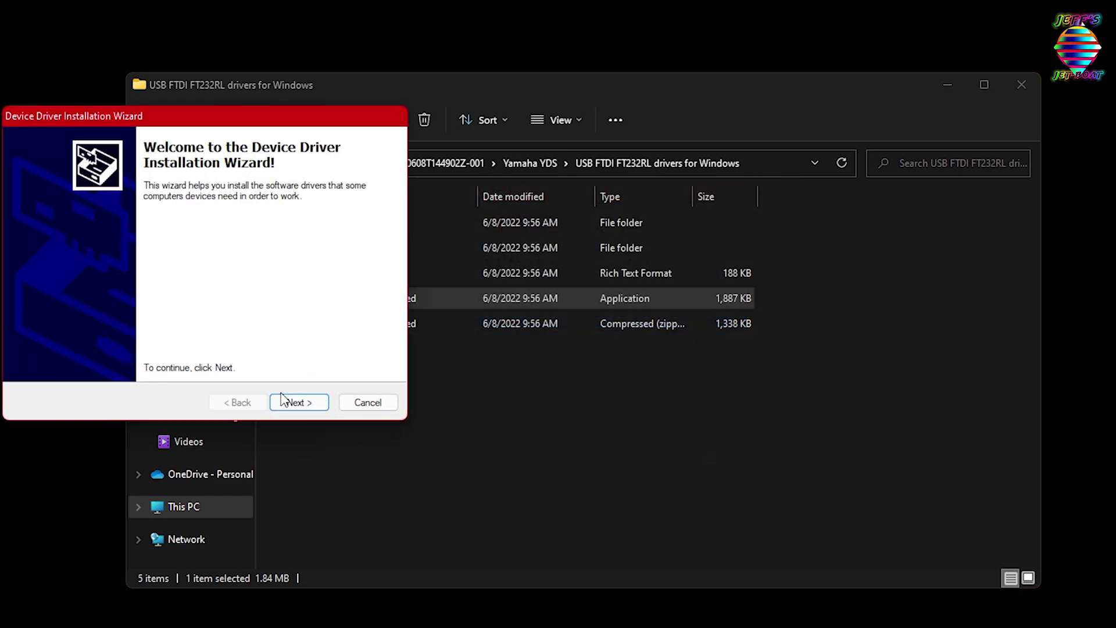
left_click(293, 403)
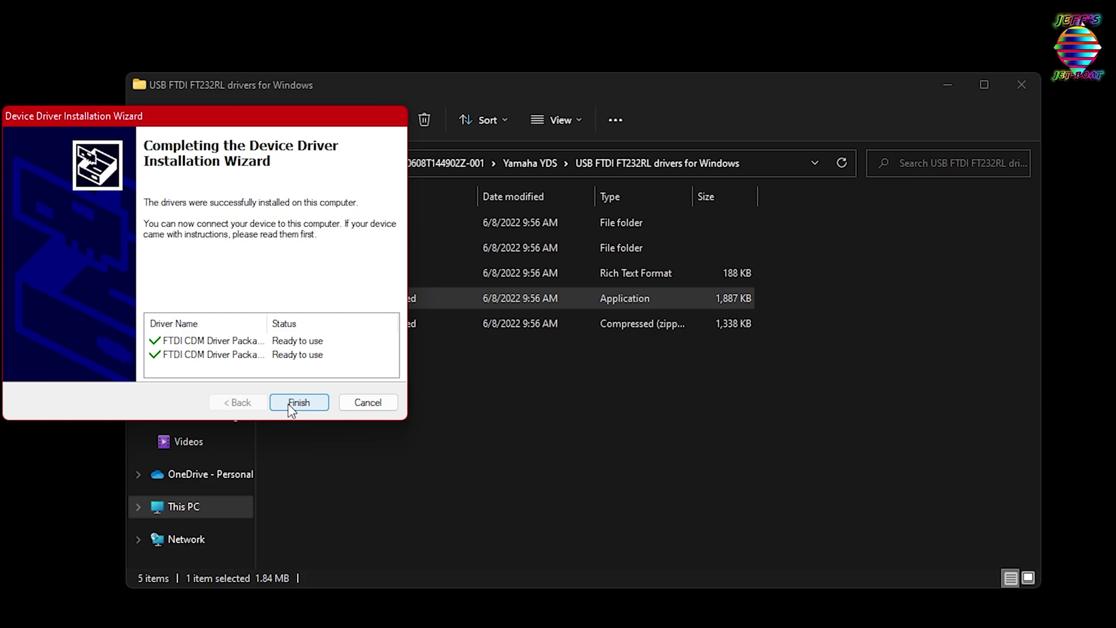
left_click(299, 402)
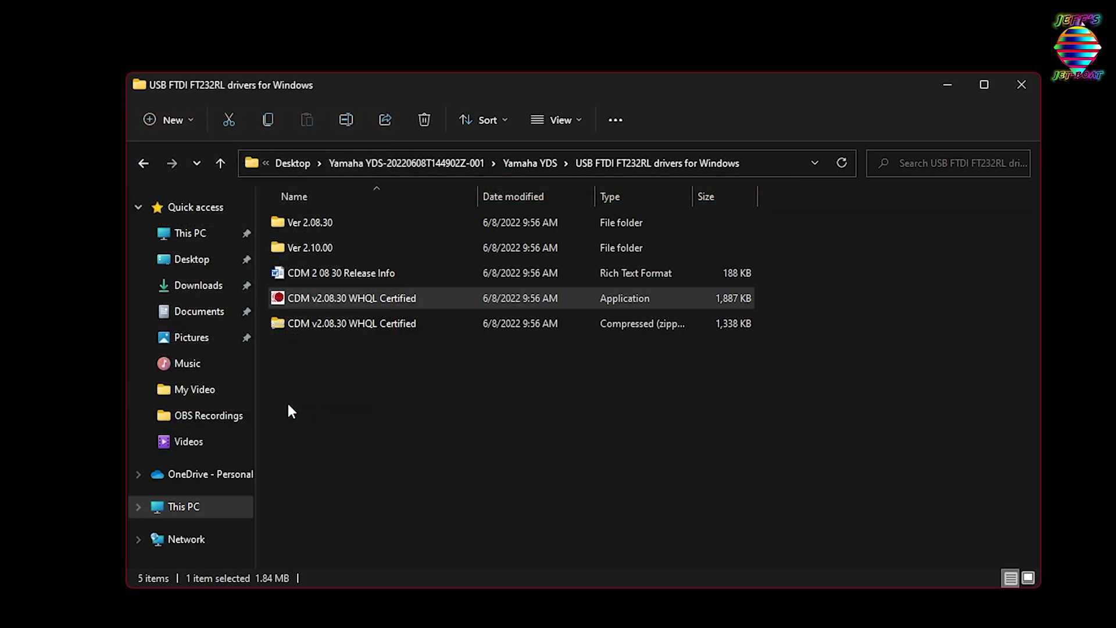
- Install YAMAHA DIAGNOSTIC SYSTEM with YDS_Setup_Program from the Yamaha YDS folder, keeping the default settings, and close the folder window
left_click(140, 160)
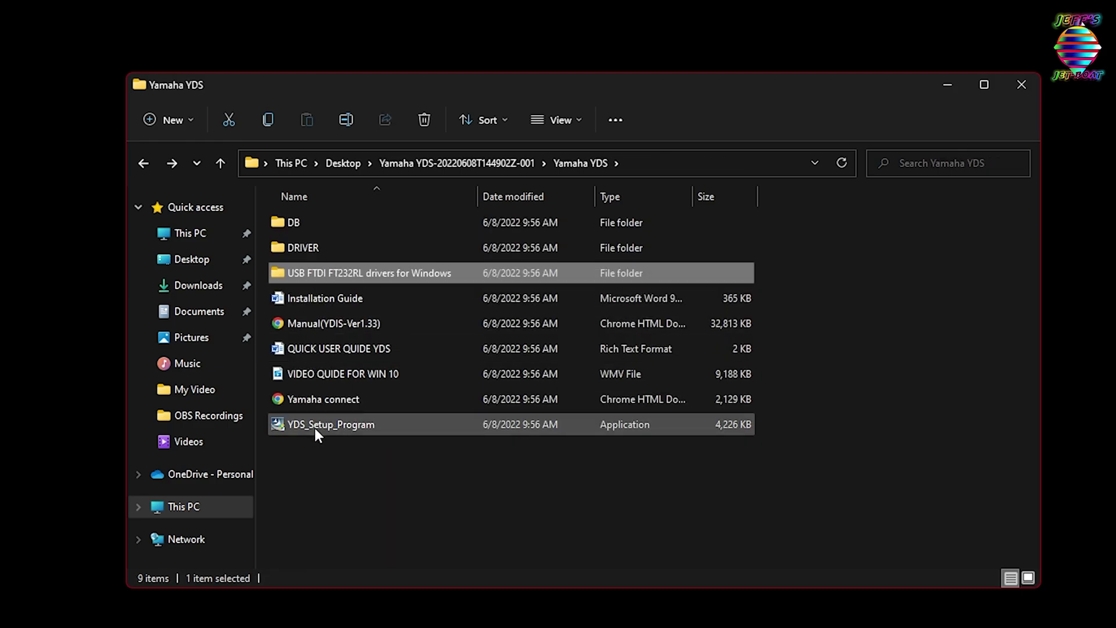
double_click(315, 428)
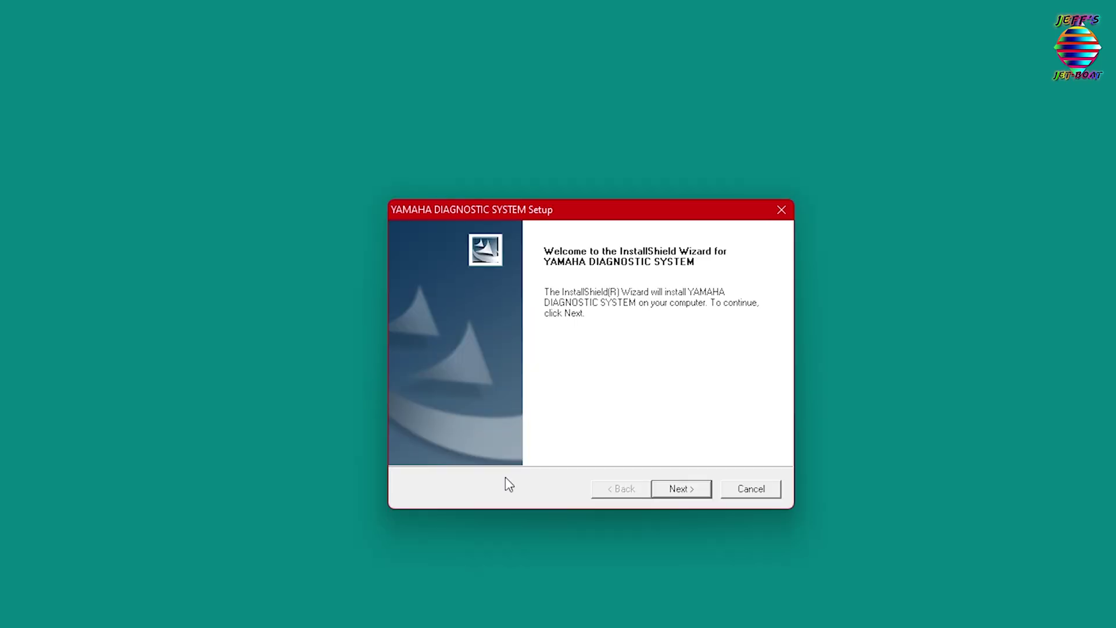
left_click(678, 490)
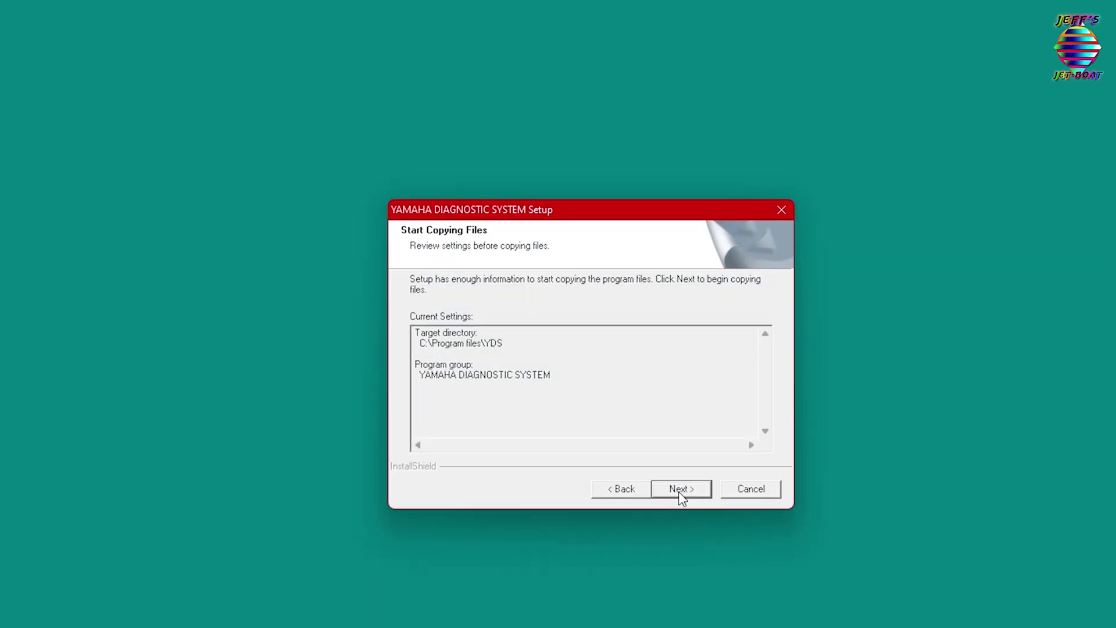
left_click(678, 491)
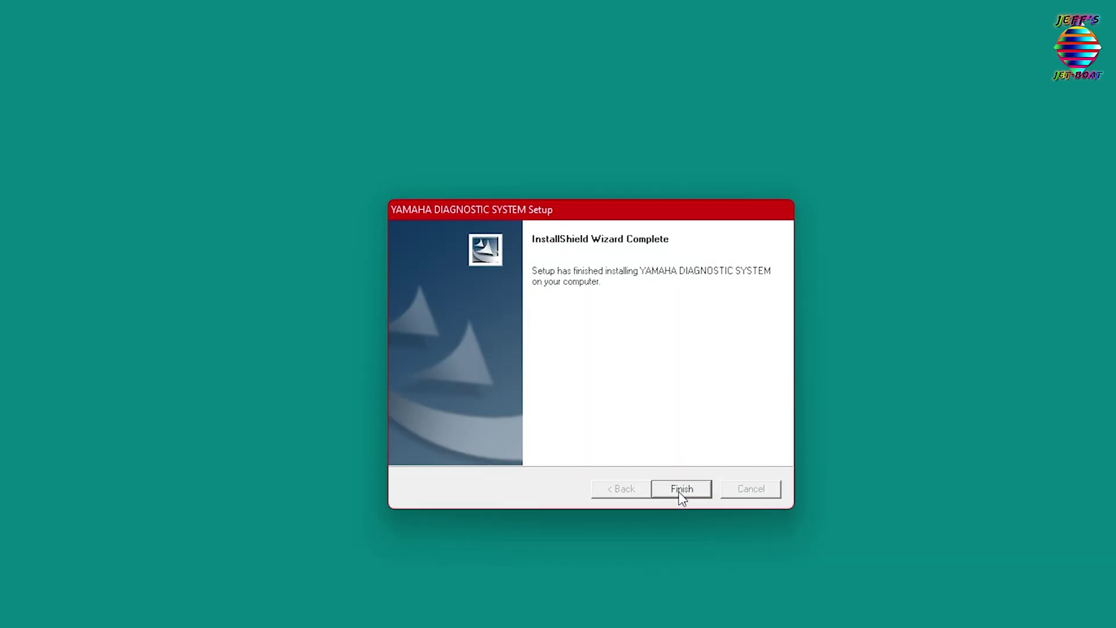
left_click(679, 493)
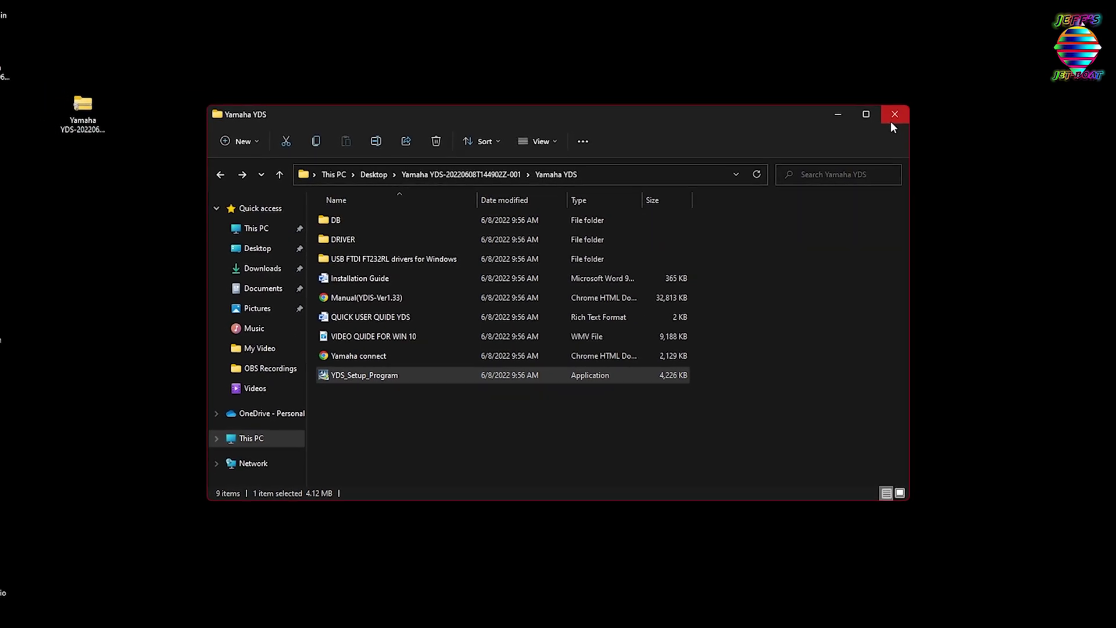
left_click(954, 100)
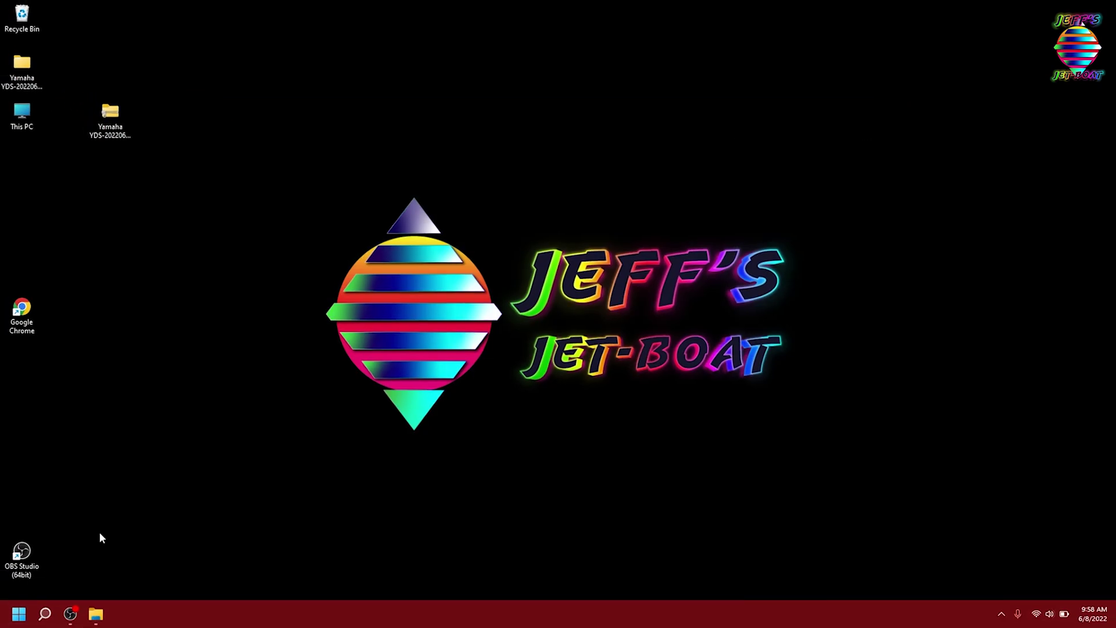
- Search Windows for "device", open Device Manager and enlarge its window to show more of the device list
left_click(44, 618)
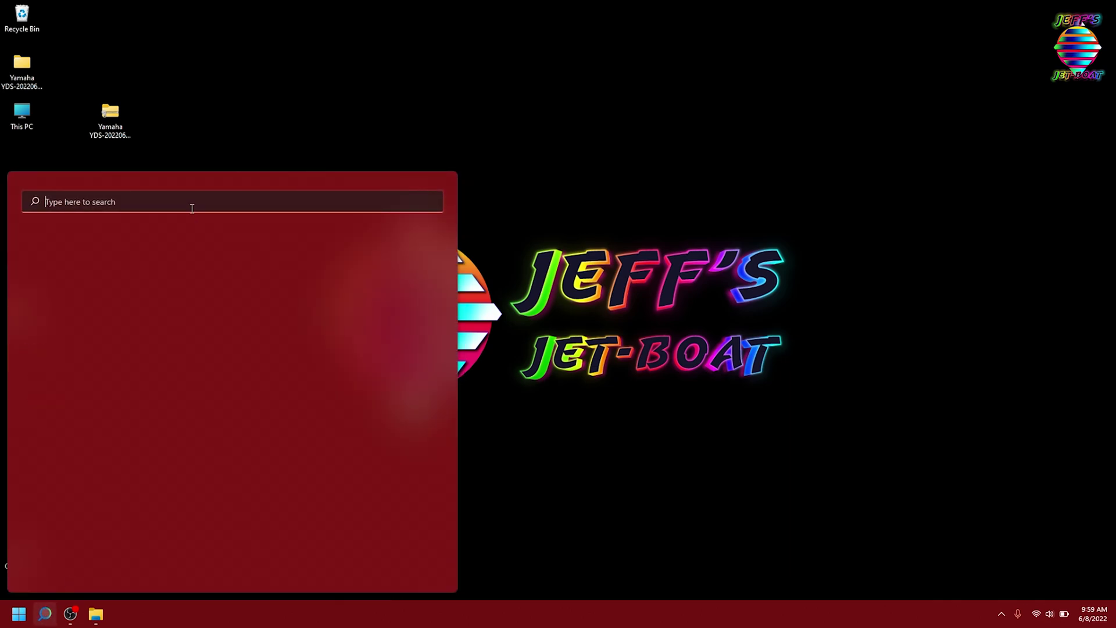
type("device")
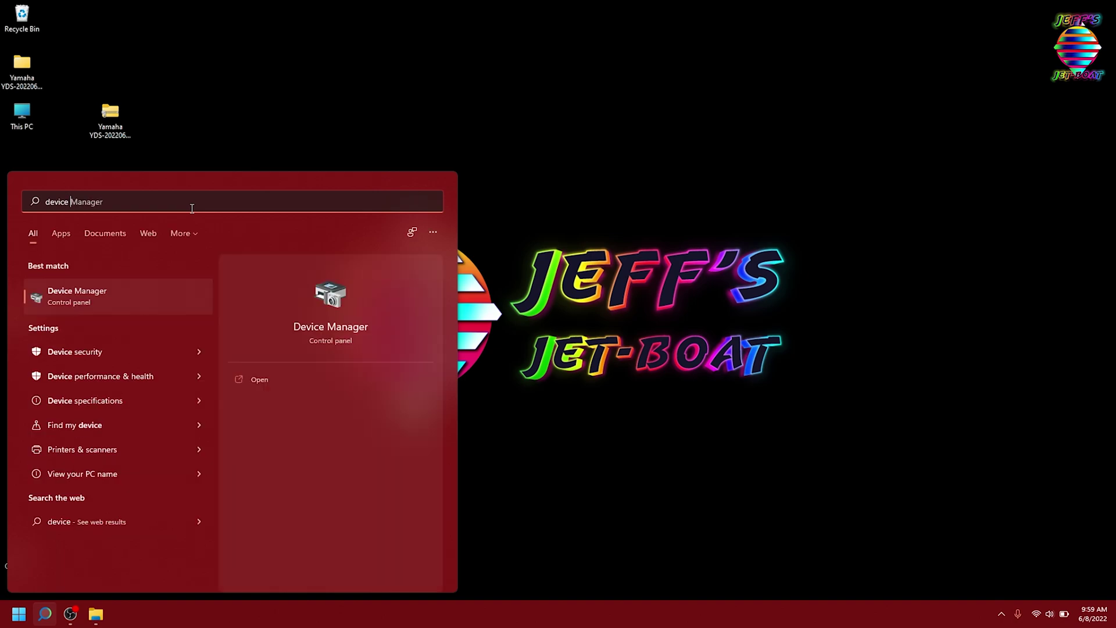
left_click(66, 295)
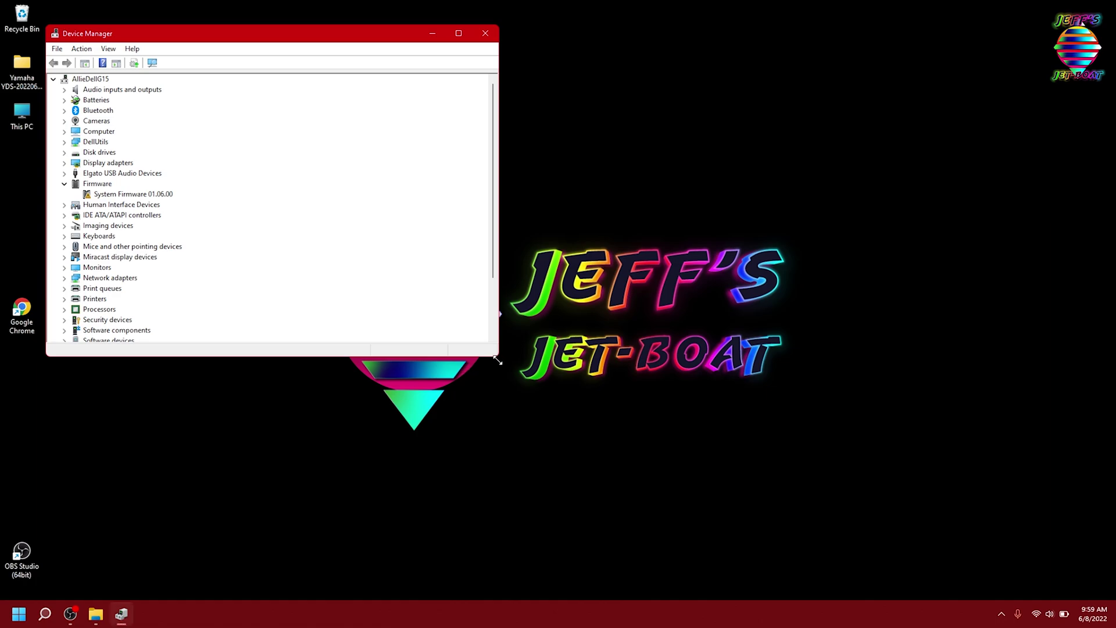
left_click_drag(495, 357, 547, 499)
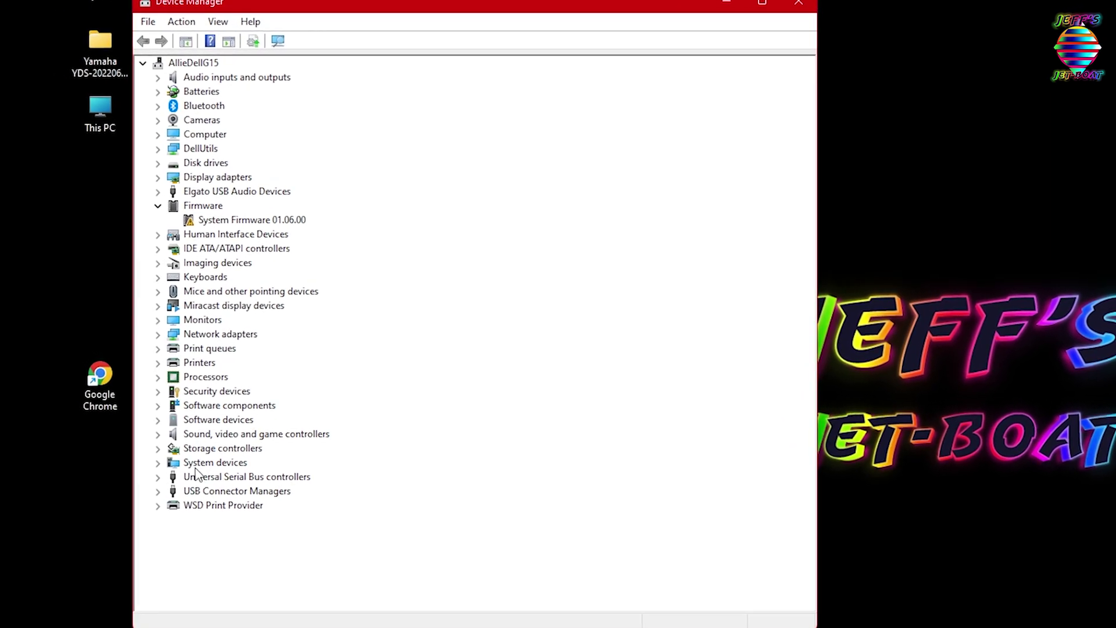
- Check the device status of the USB Serial Converter under Universal Serial Bus controllers
left_click(159, 477)
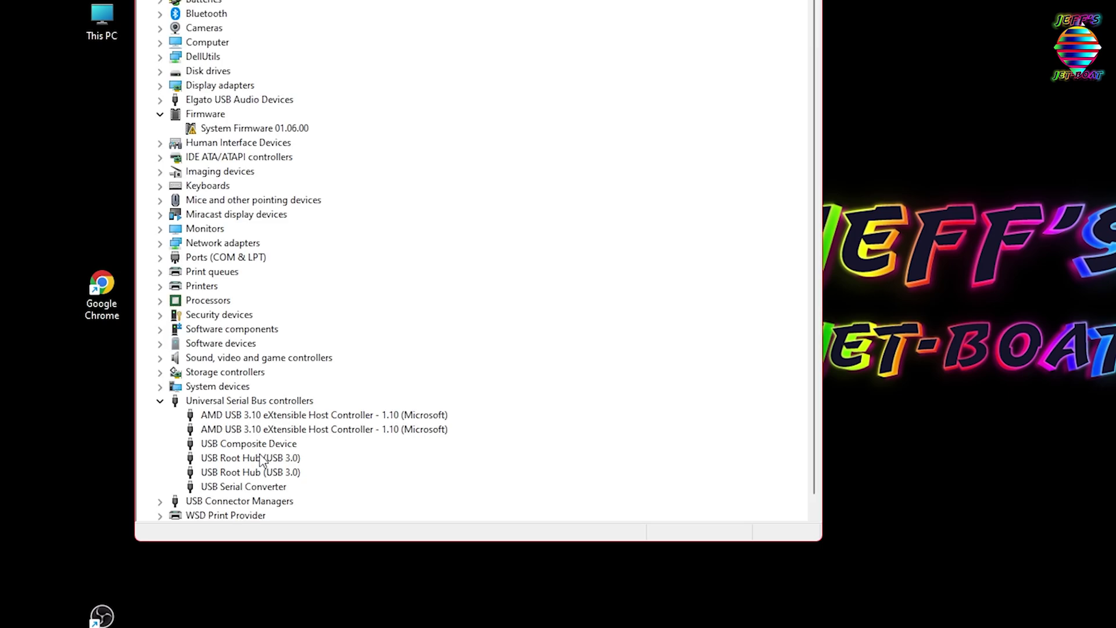
left_click(254, 490)
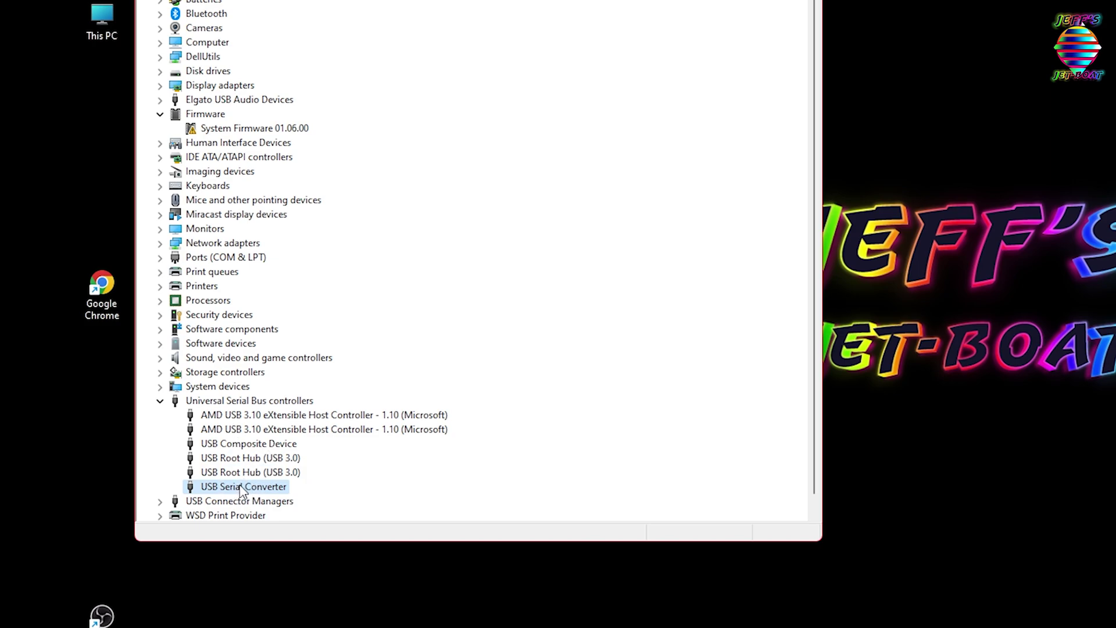
right_click(241, 488)
left_click(290, 581)
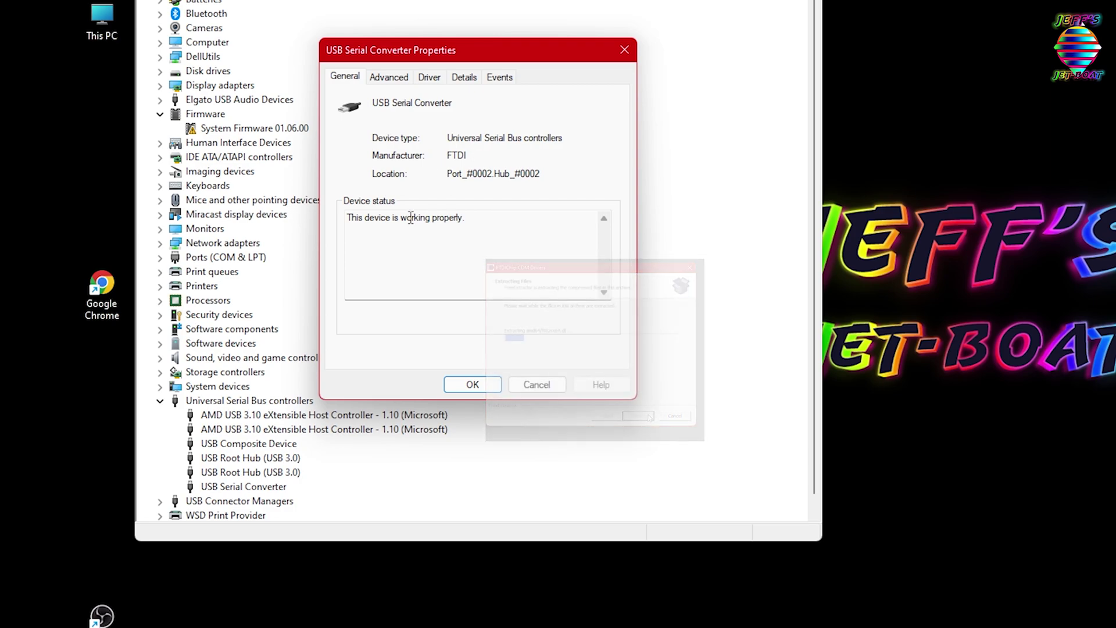
left_click(482, 386)
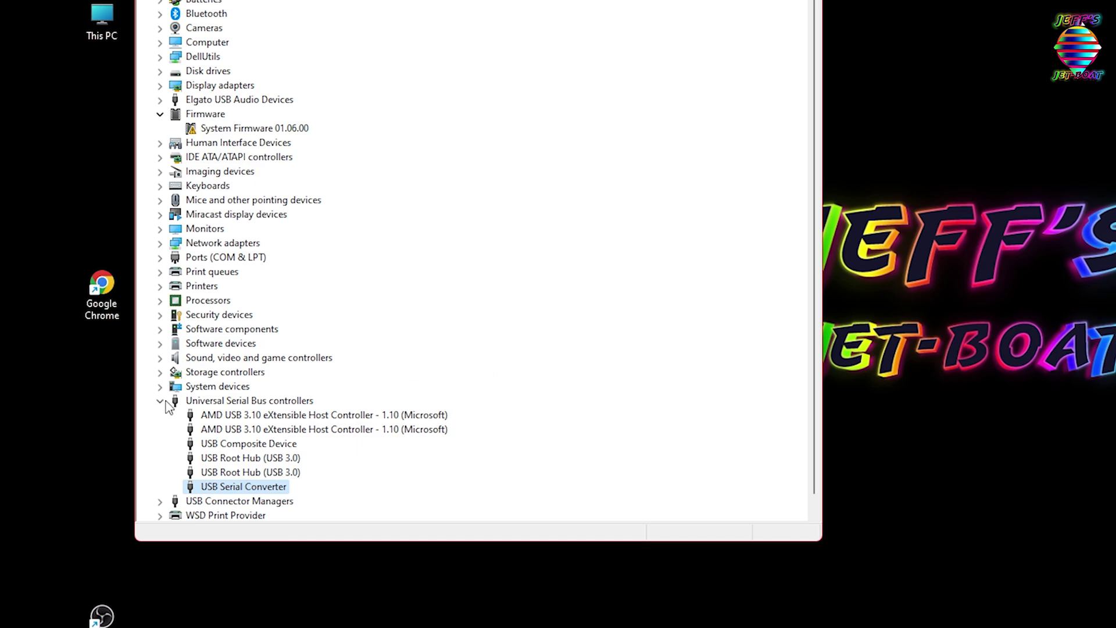
- Assign COM port number COM1 to the USB Serial Port in its advanced port settings, apply the change and close Device Manager
left_click(164, 260)
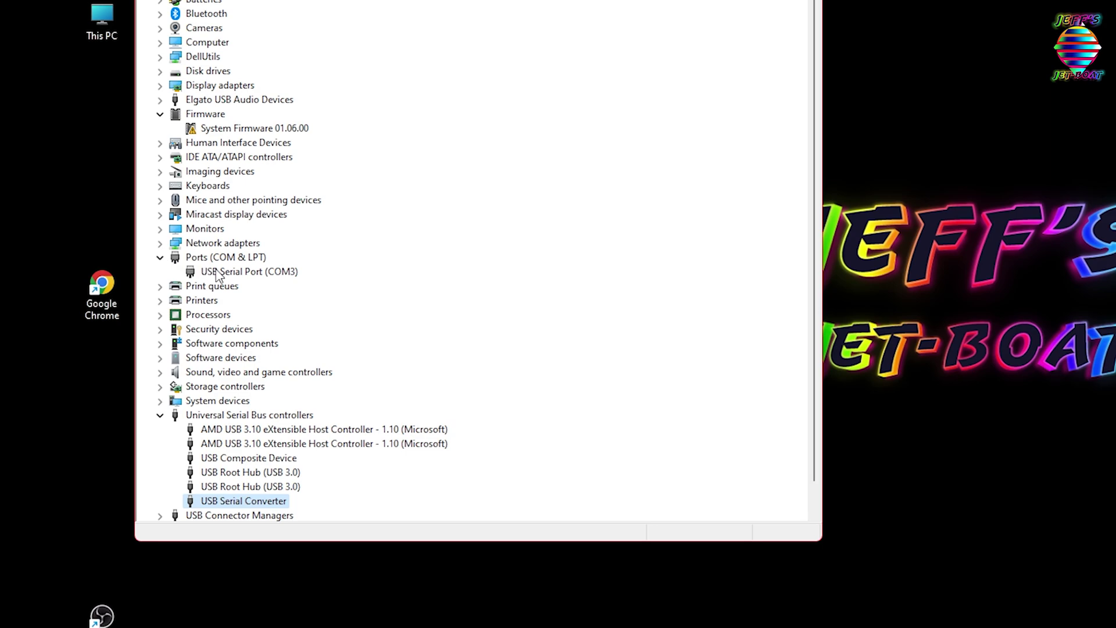
left_click(286, 278)
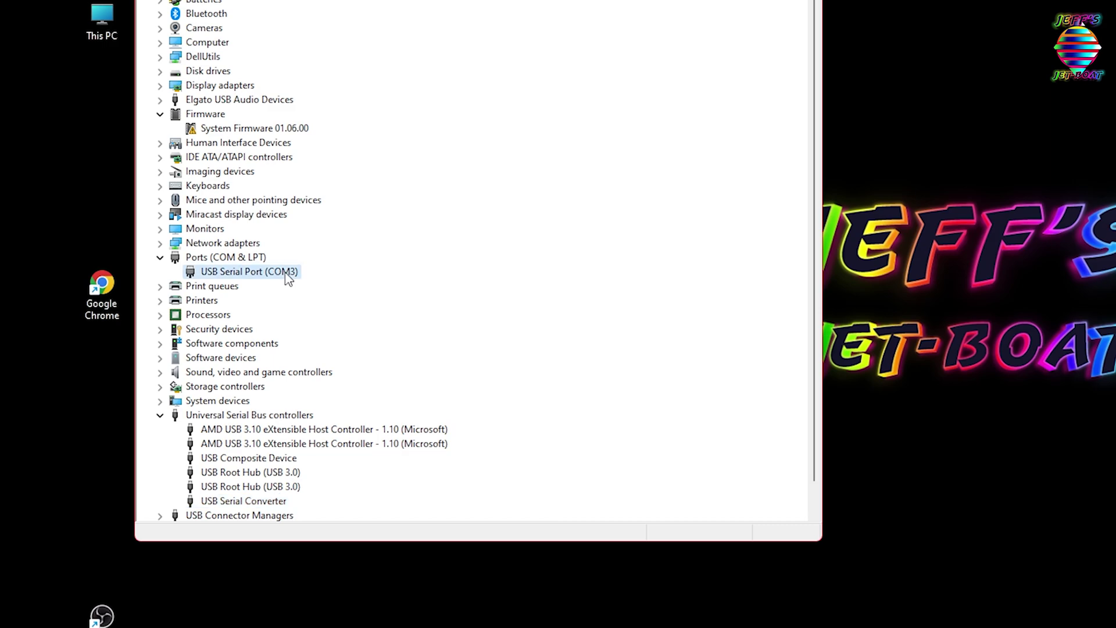
right_click(286, 274)
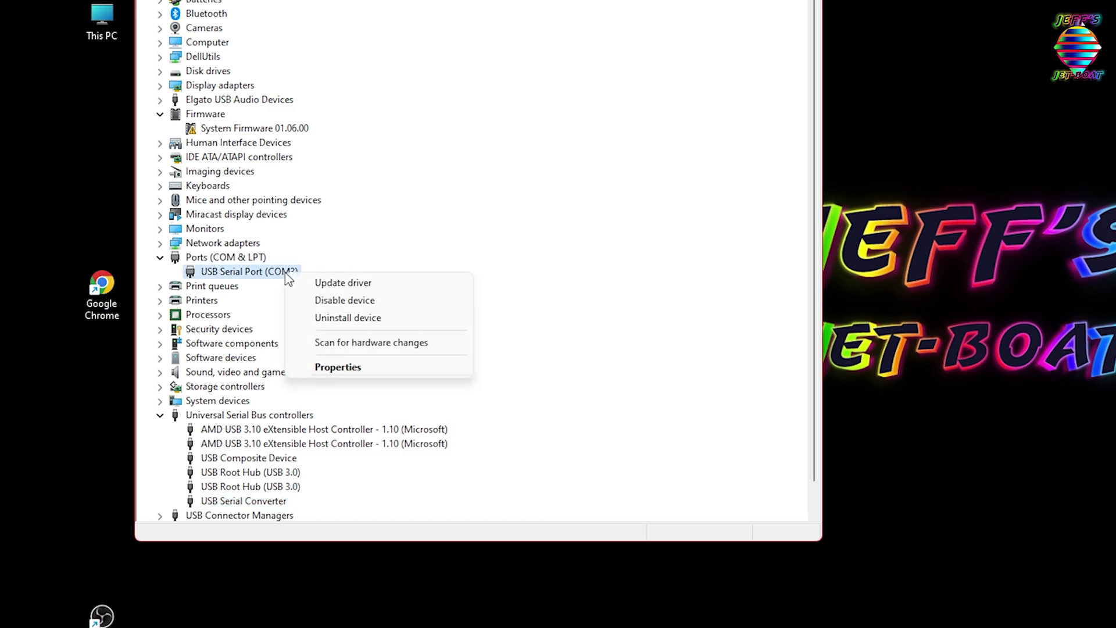
left_click(391, 368)
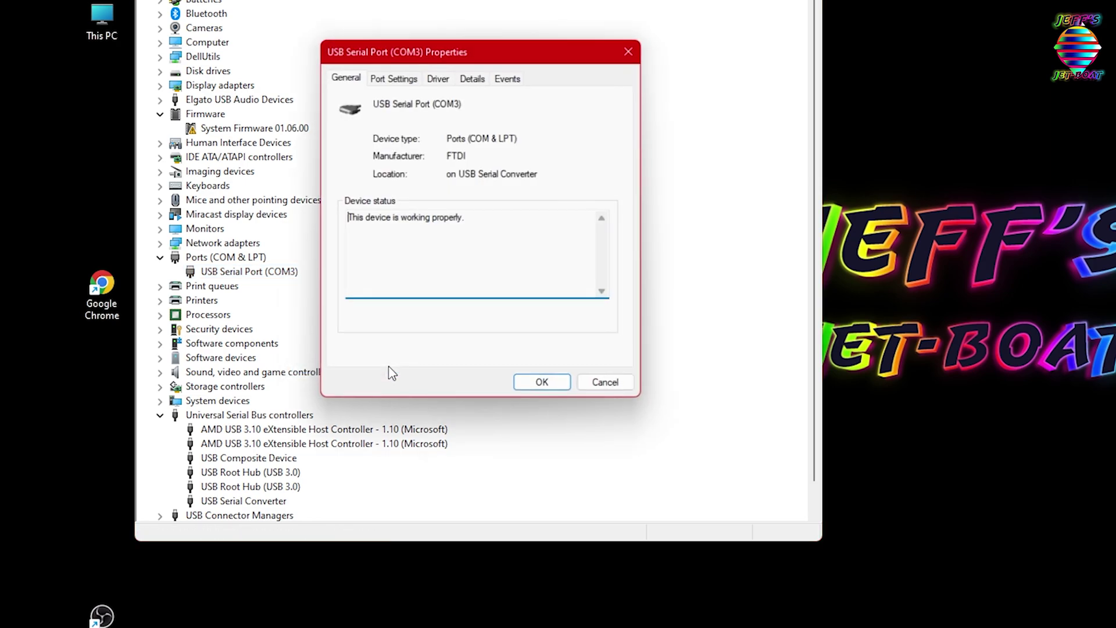
left_click(411, 81)
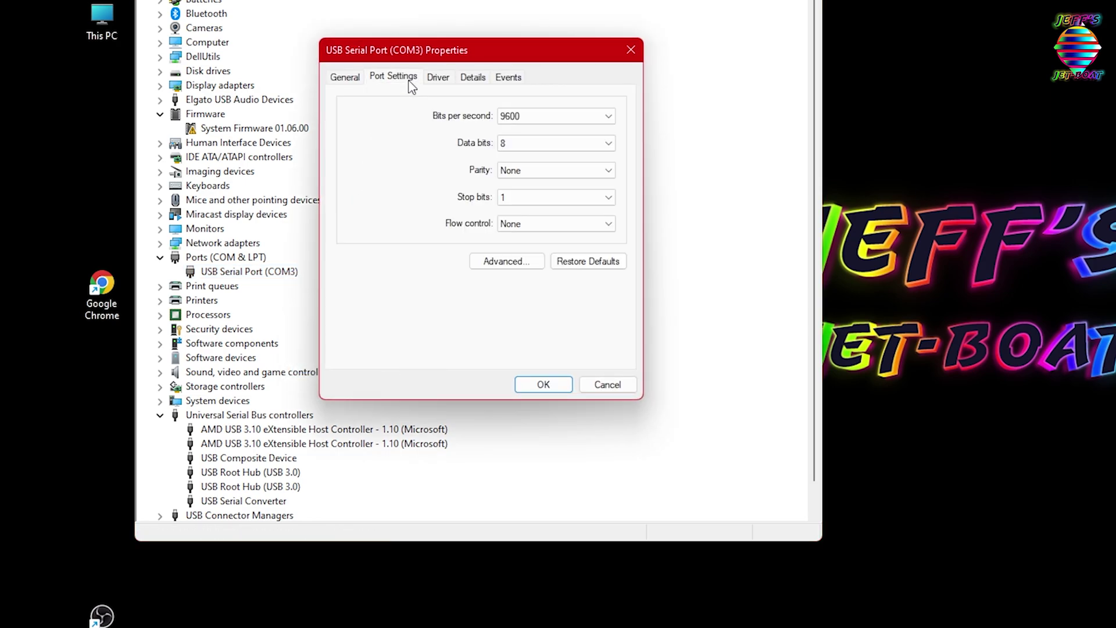
left_click(503, 265)
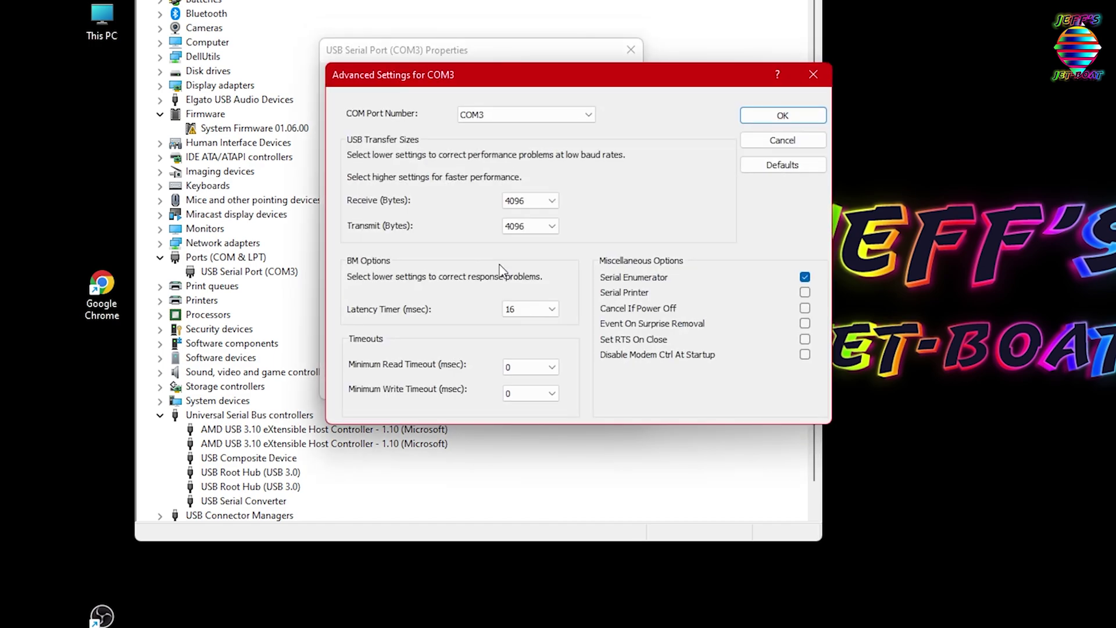
left_click(586, 119)
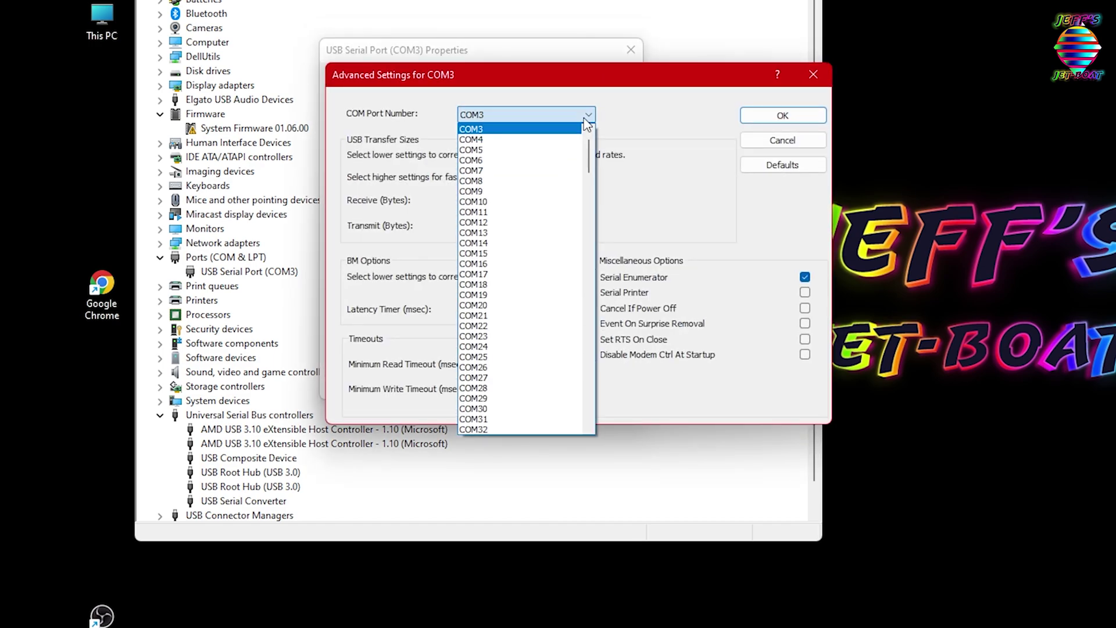
scroll(588, 129, "up", 1)
left_click(523, 128)
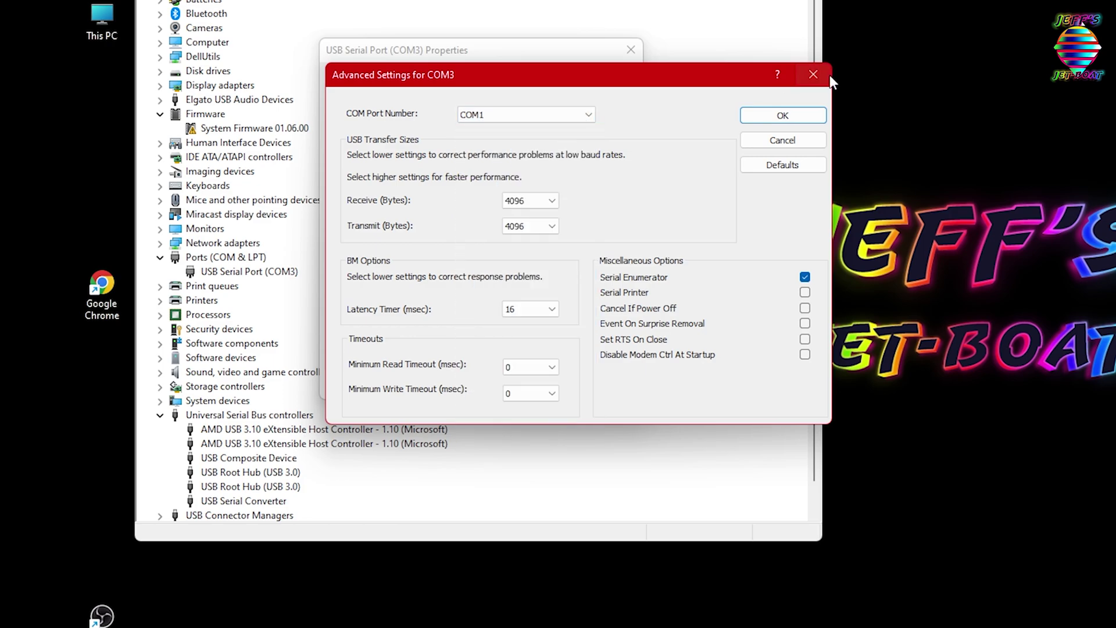
left_click(783, 115)
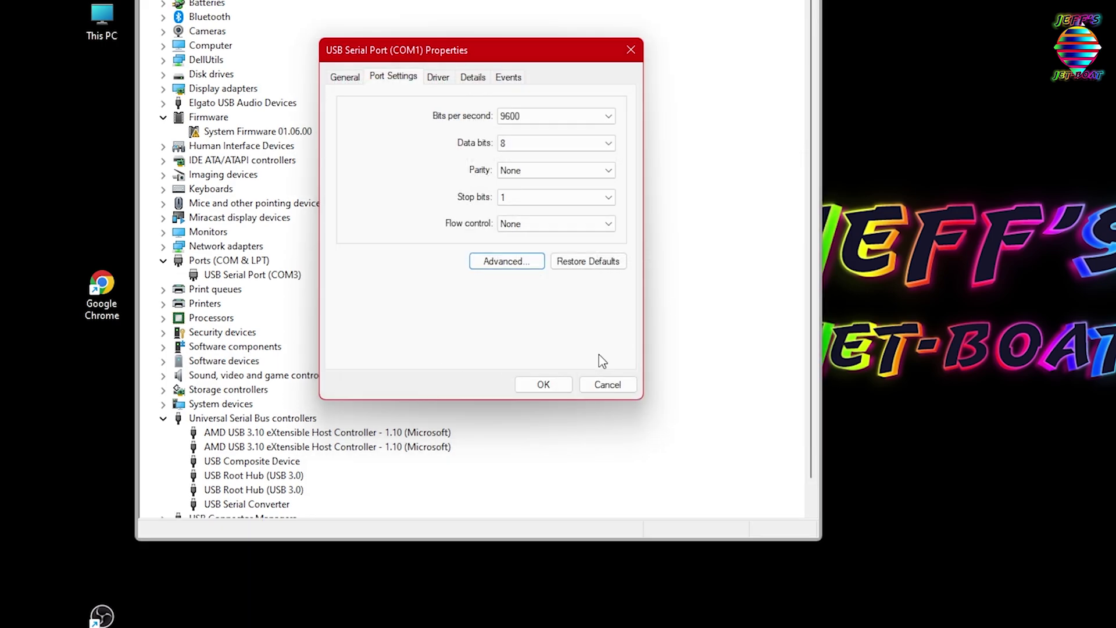
left_click(544, 385)
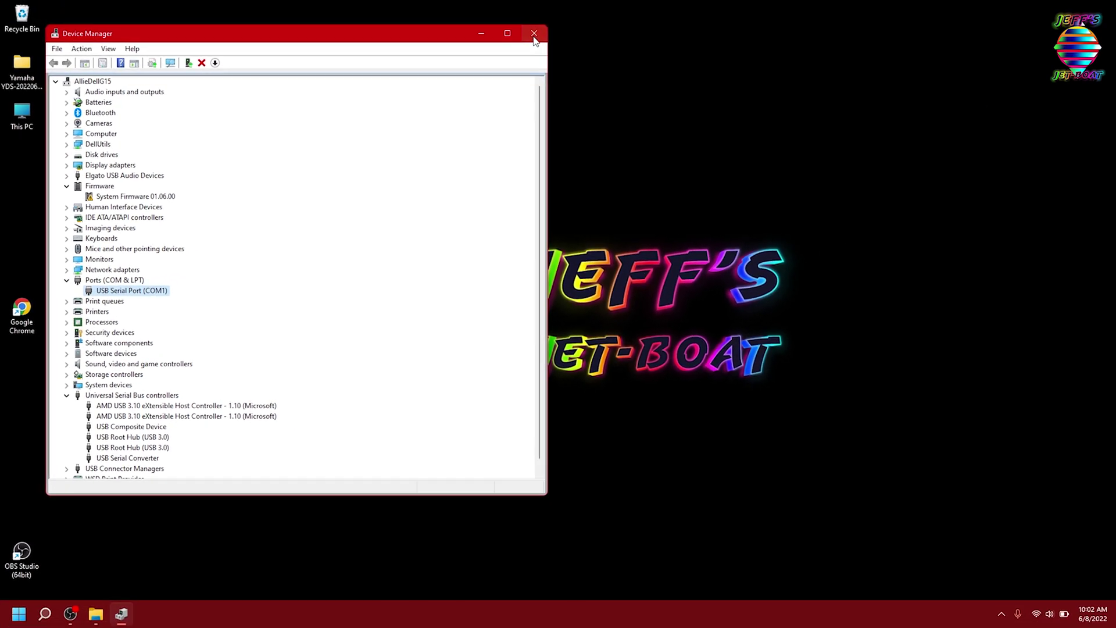
left_click(534, 33)
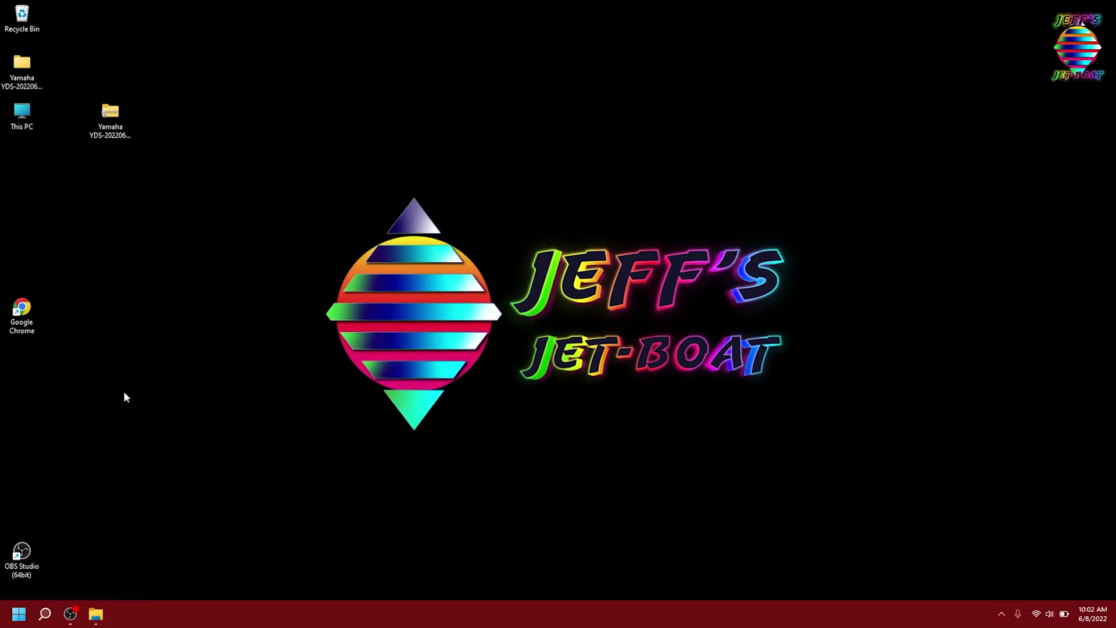
- Search Windows for "yds" and launch YAMAHA DIAGNOSTIC SYSTEM
left_click(45, 614)
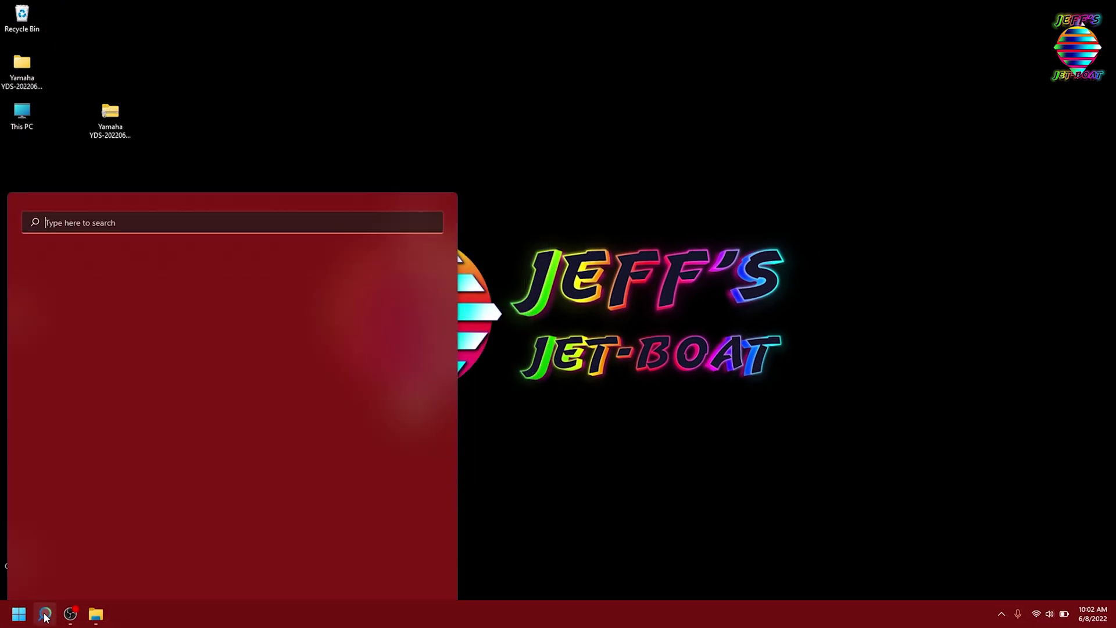
type("yds")
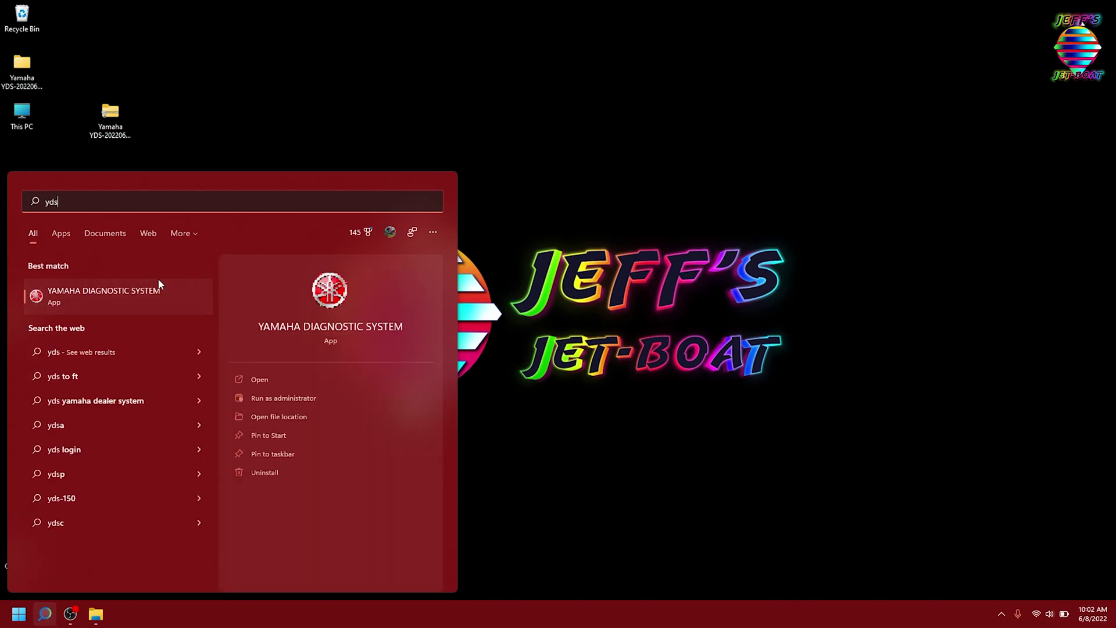
key("Escape")
left_click(40, 621)
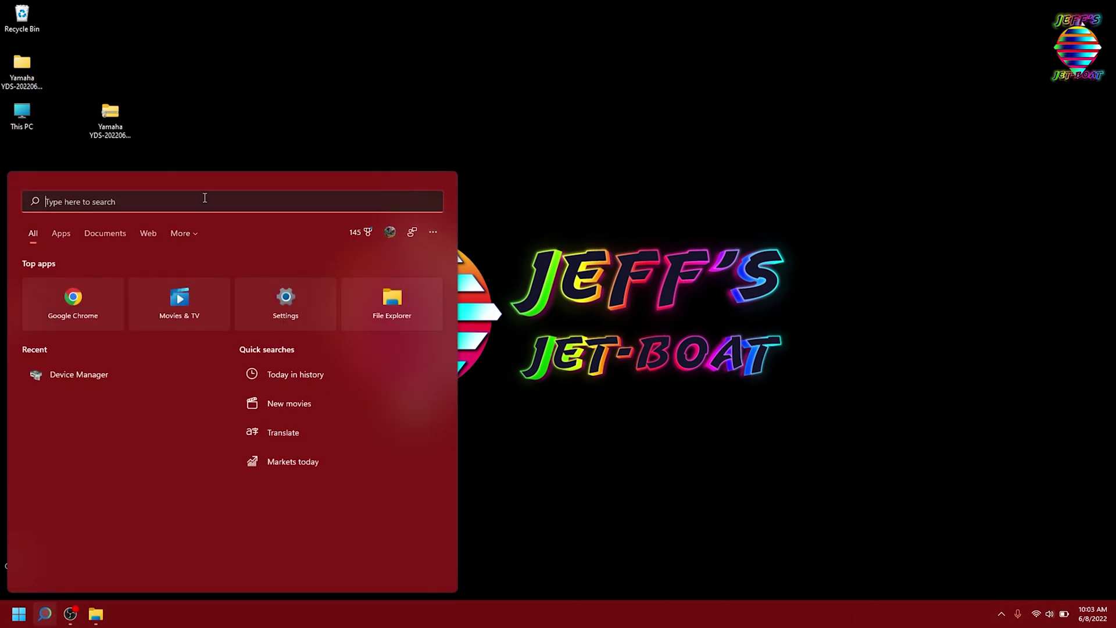
type("yds")
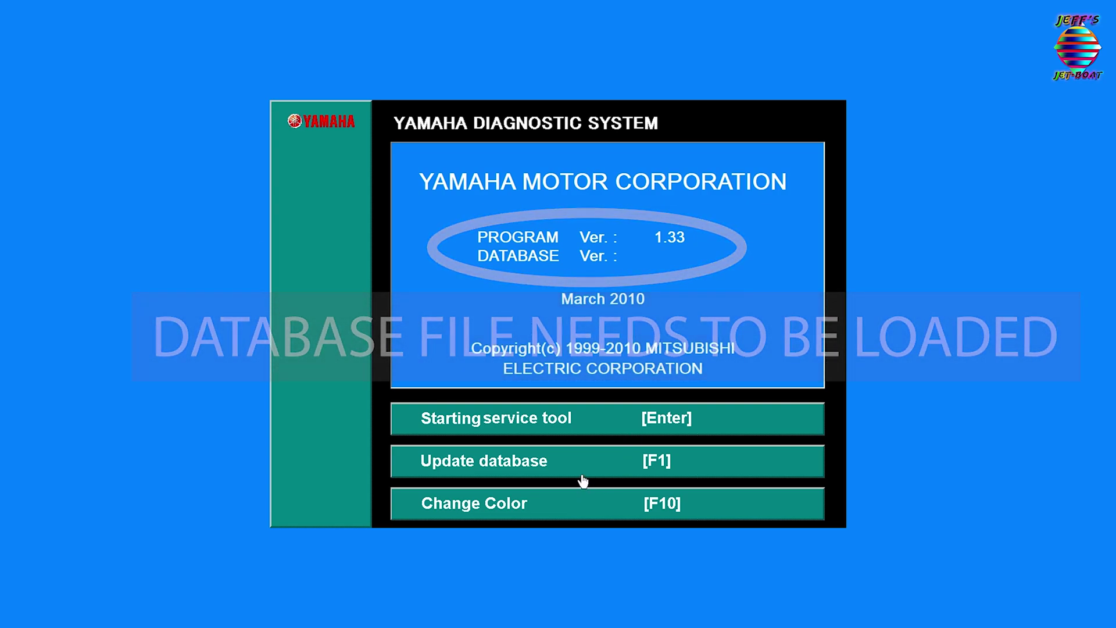
- Run the database update from the start screen and confirm updating the database file
left_click(580, 481)
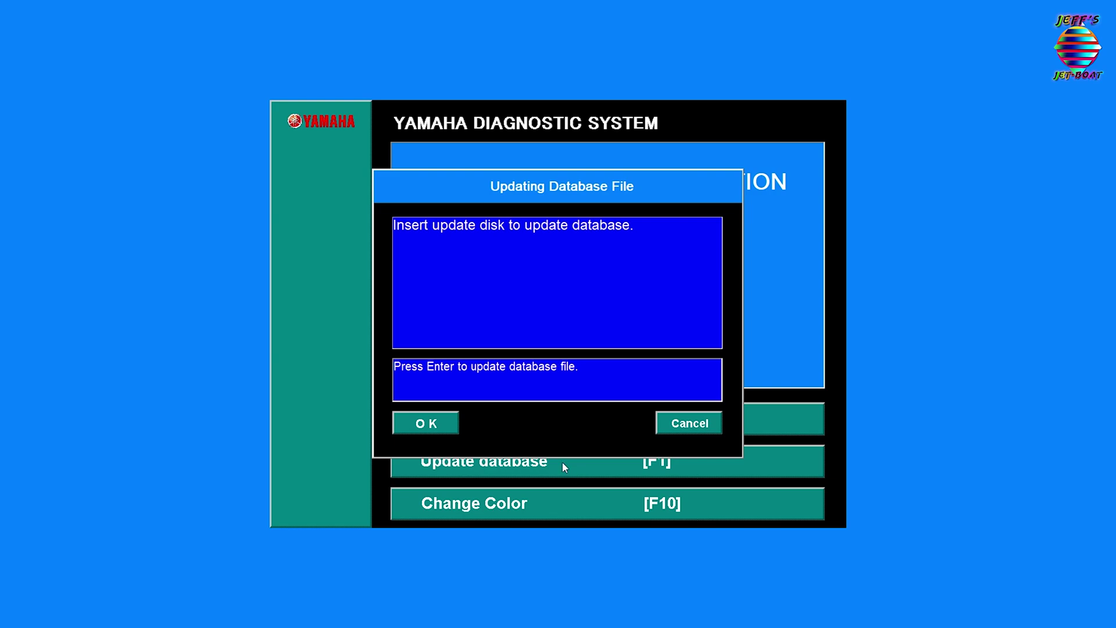
left_click(444, 428)
left_click(446, 429)
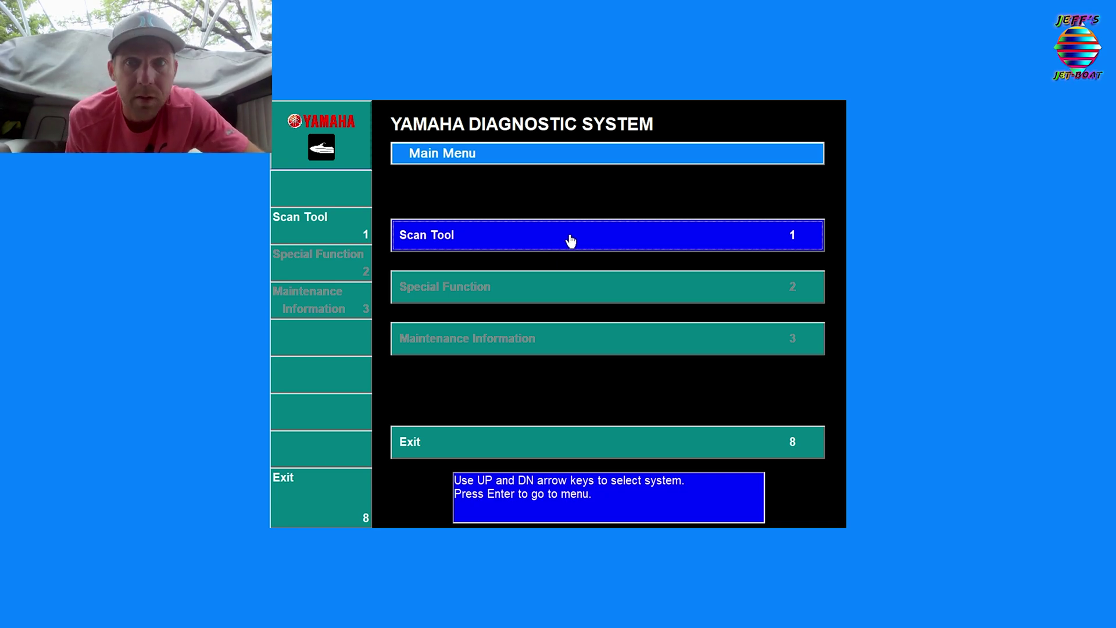
- Enter the Scan Tool, view the Engine Monitor and read through the whole list of Diagnosis results
left_click(570, 238)
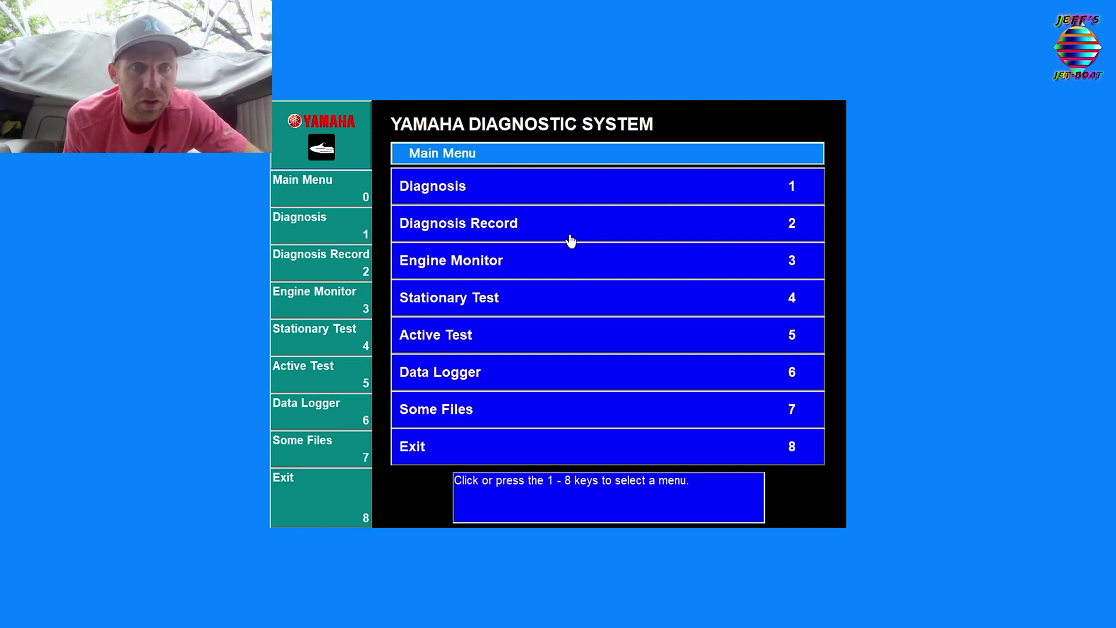
key("3")
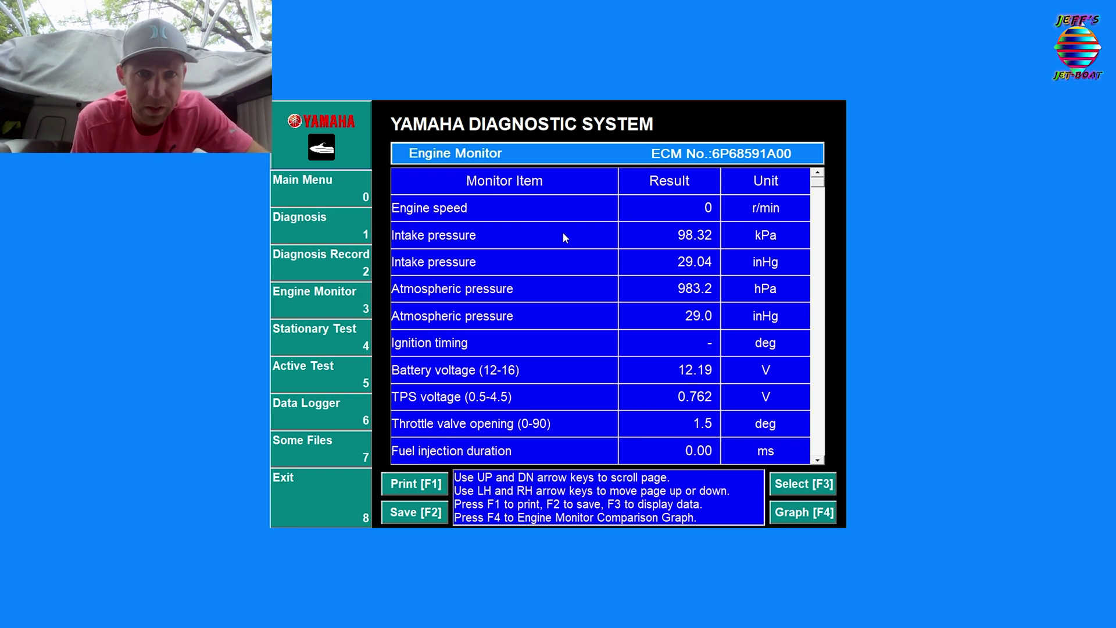
left_click(343, 234)
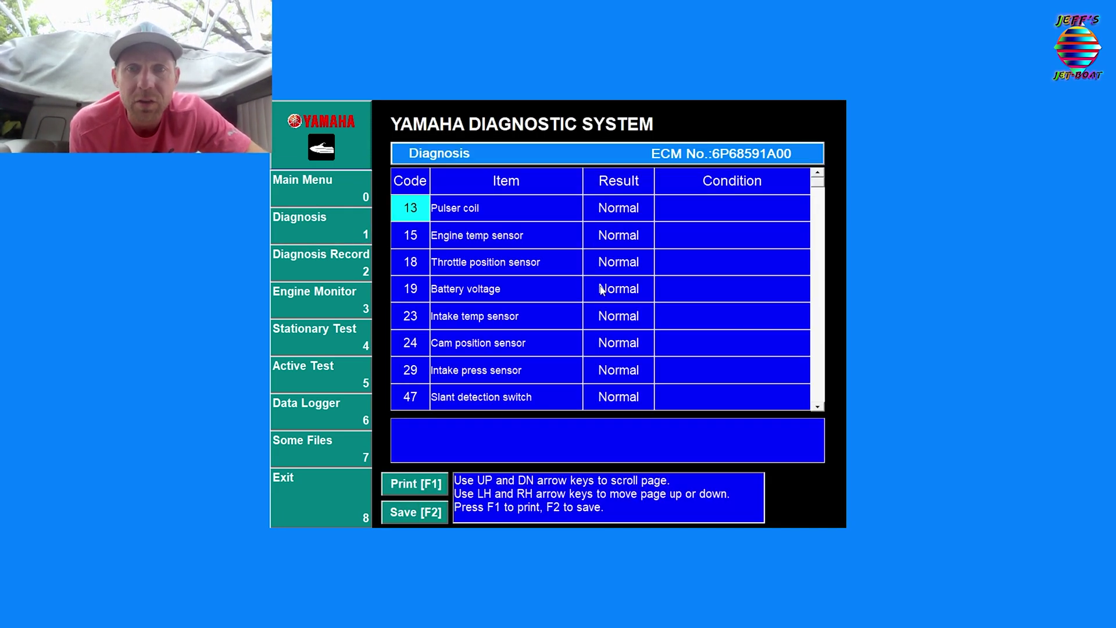
left_click(815, 408)
left_click(815, 408)
left_click(815, 408)
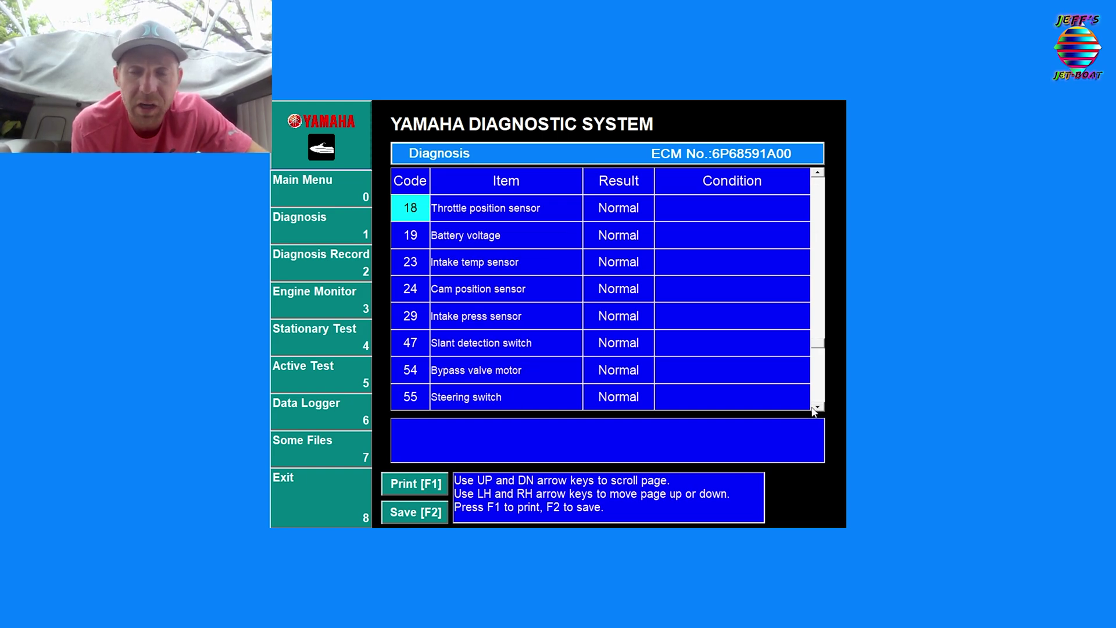
left_click(816, 409)
left_click(815, 408)
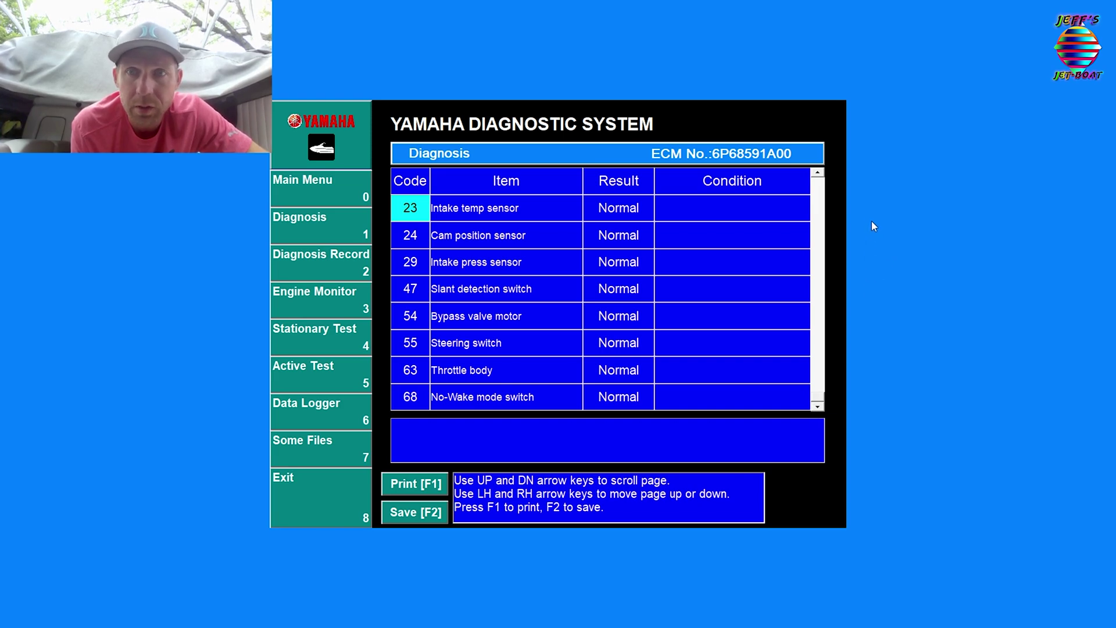
left_click(817, 173)
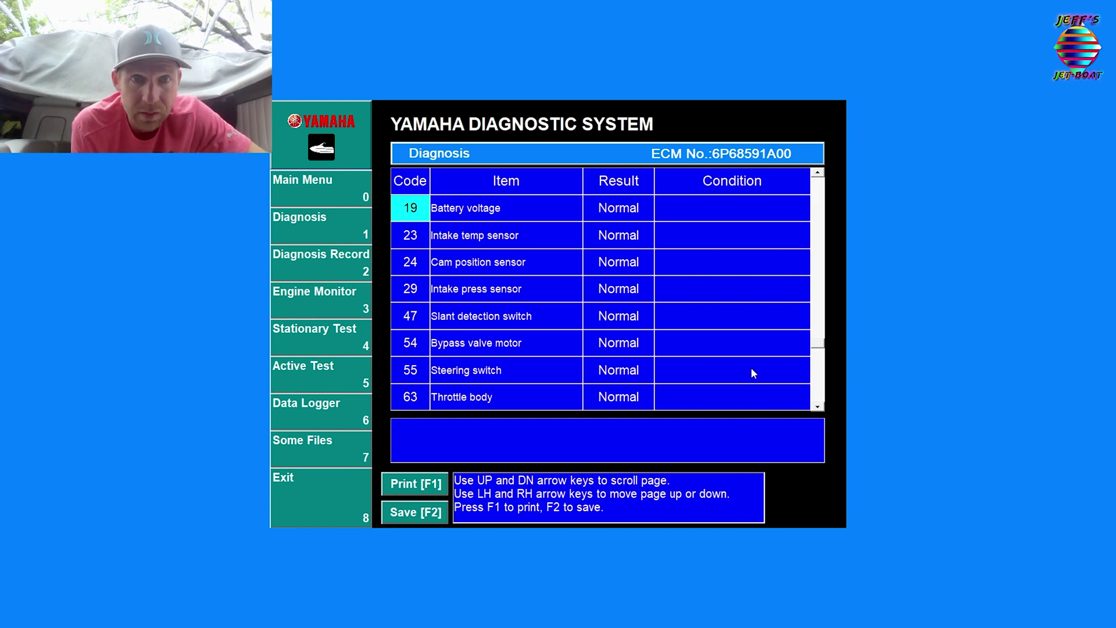
- Check the Diagnosis Record and read through the Engine Monitor readings, down to the engine stop lanyard and overheat thermoswitch items
left_click(361, 277)
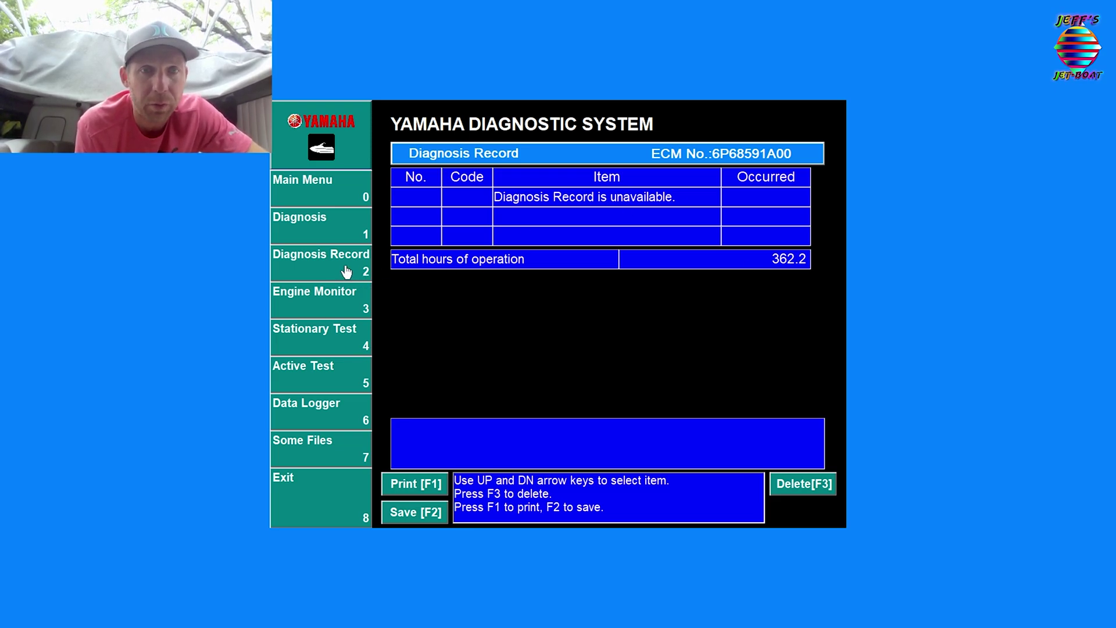
left_click(346, 303)
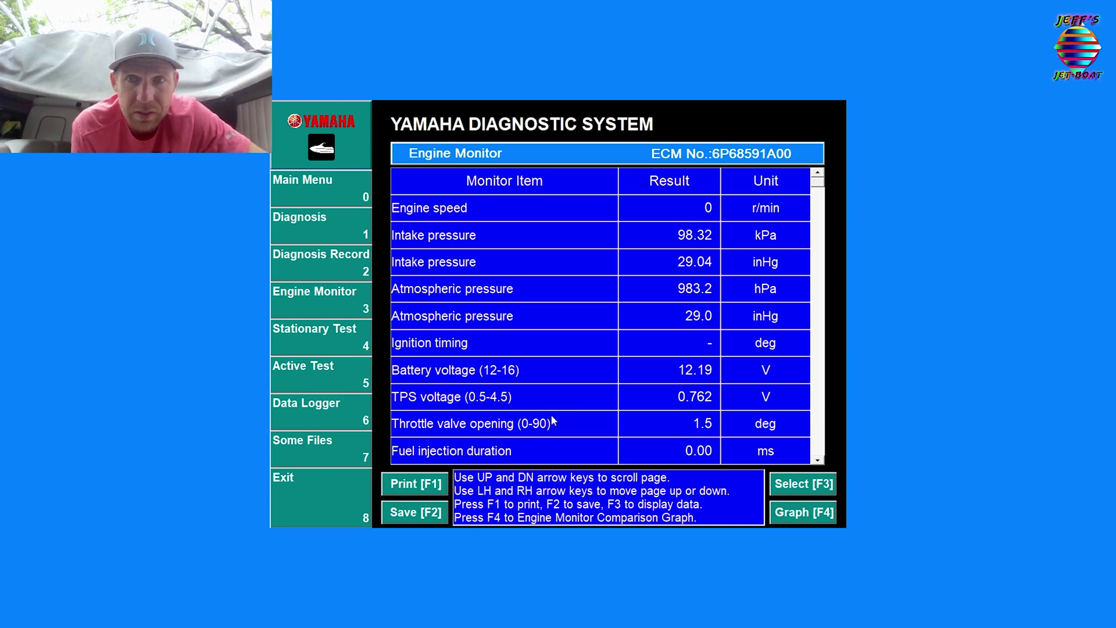
left_click(818, 461)
left_click(818, 461)
left_click(817, 461)
left_click(817, 461)
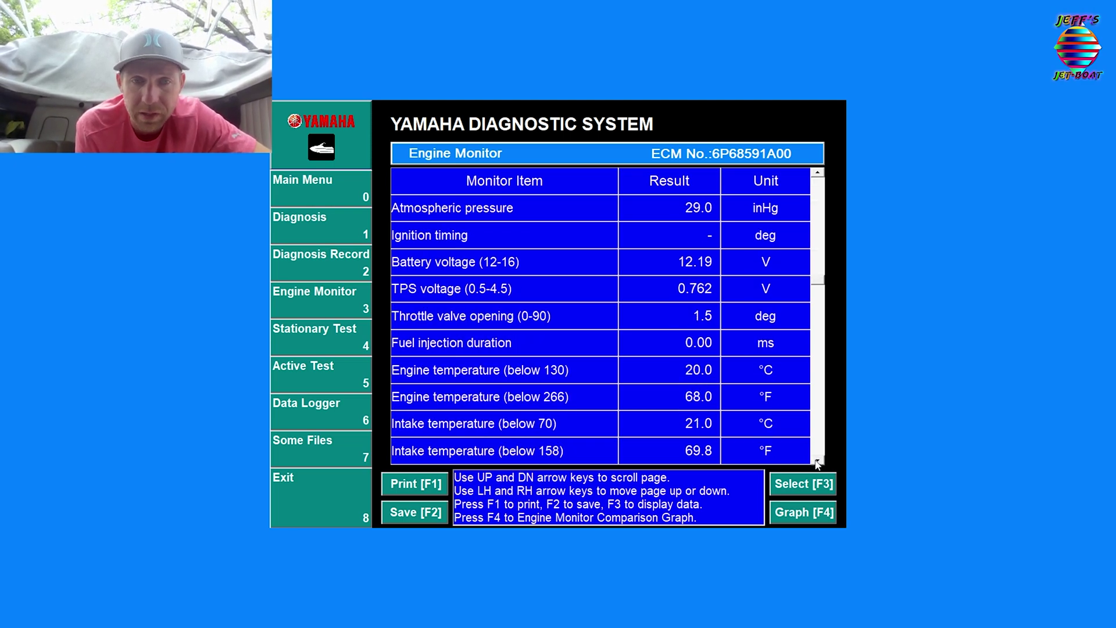
left_click(817, 460)
left_click(818, 461)
left_click(817, 461)
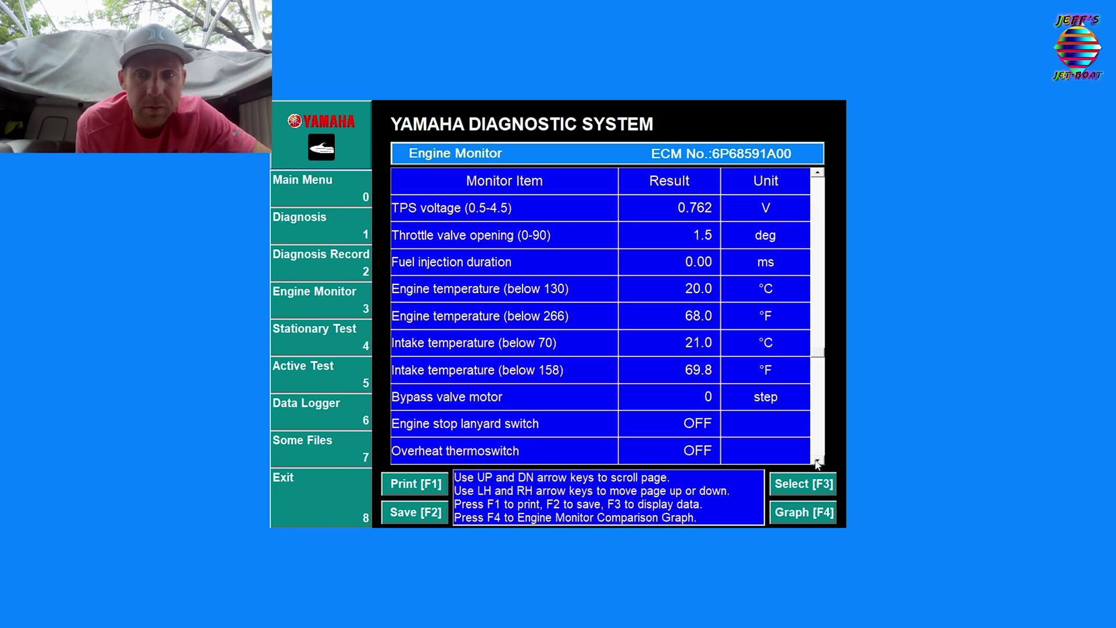
- View the available tests on the Stationary Test and Active Test pages without running any of them
left_click(339, 334)
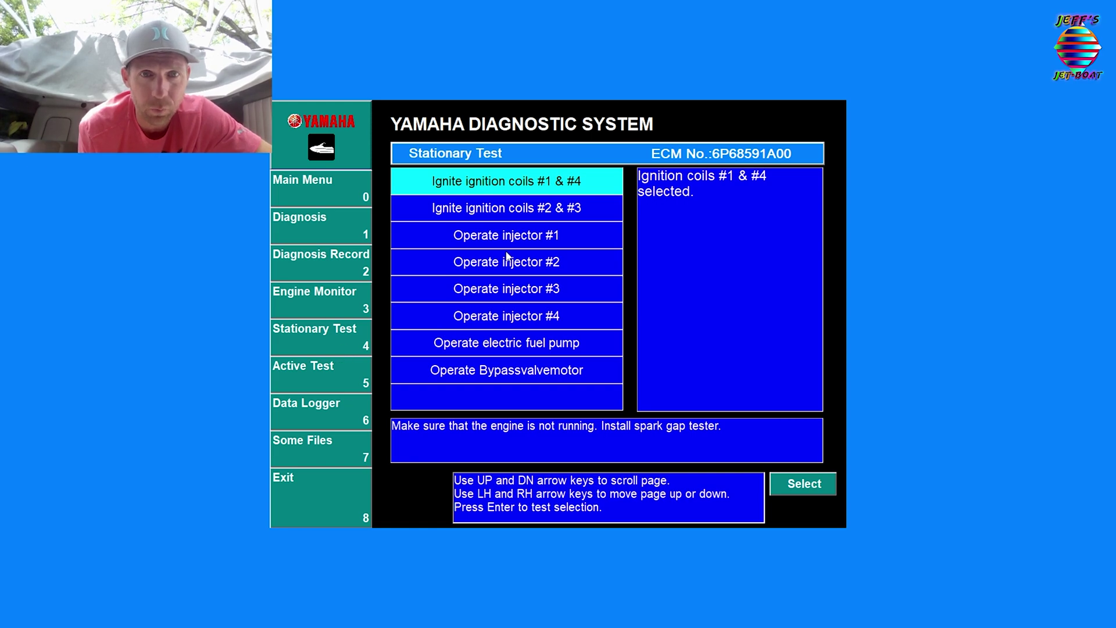
left_click(320, 384)
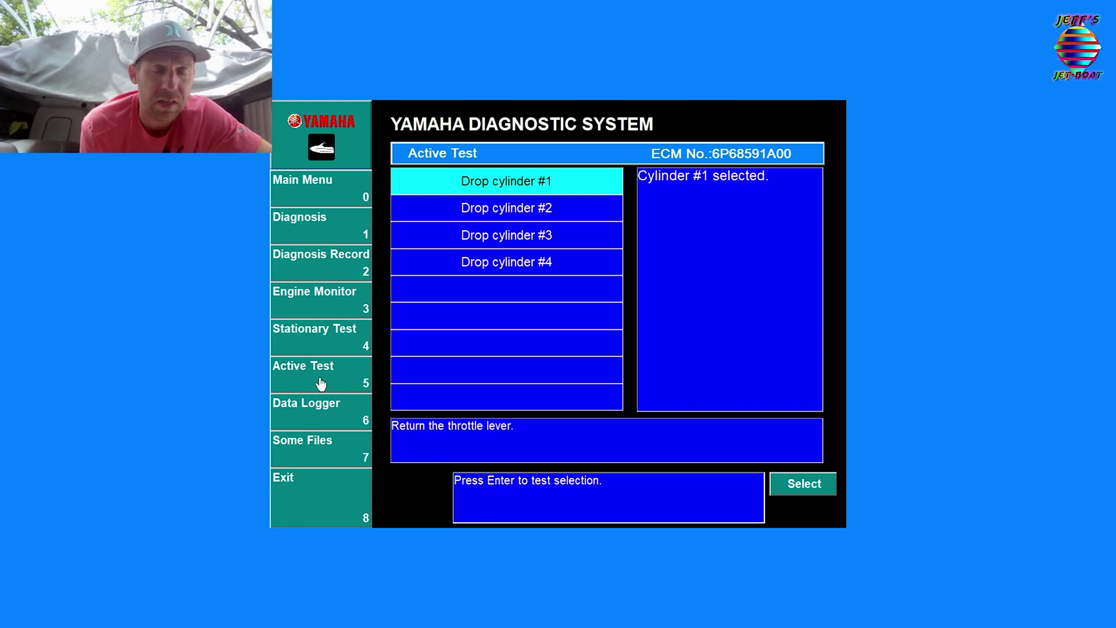
- Examine the engine operating hours according to engine speed in the Data Logger and return to the Data Logger selection
left_click(311, 415)
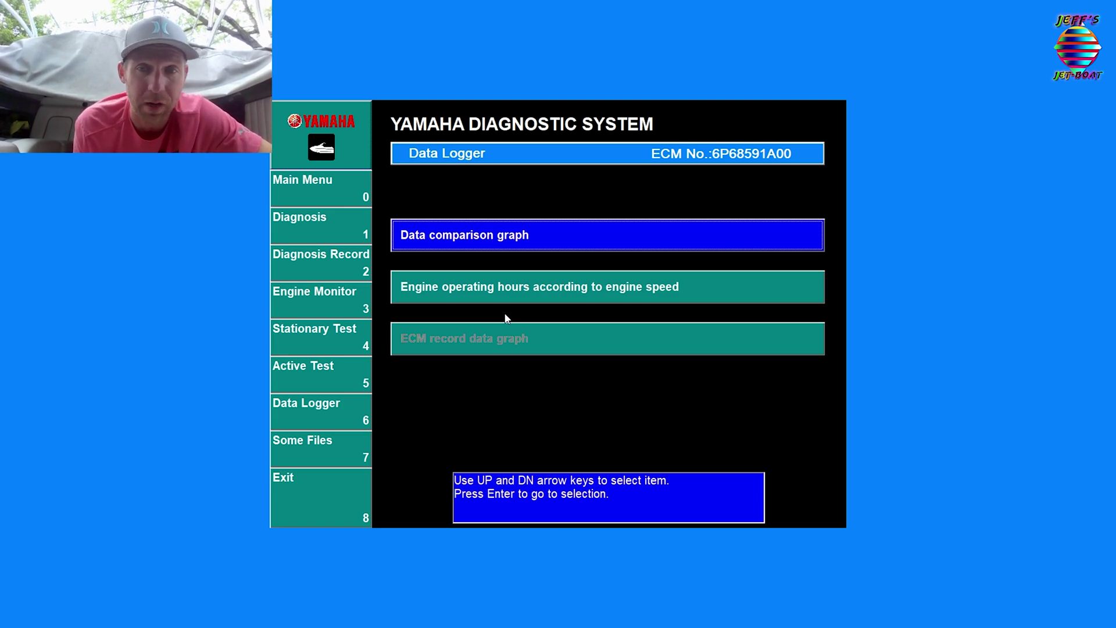
left_click(580, 291)
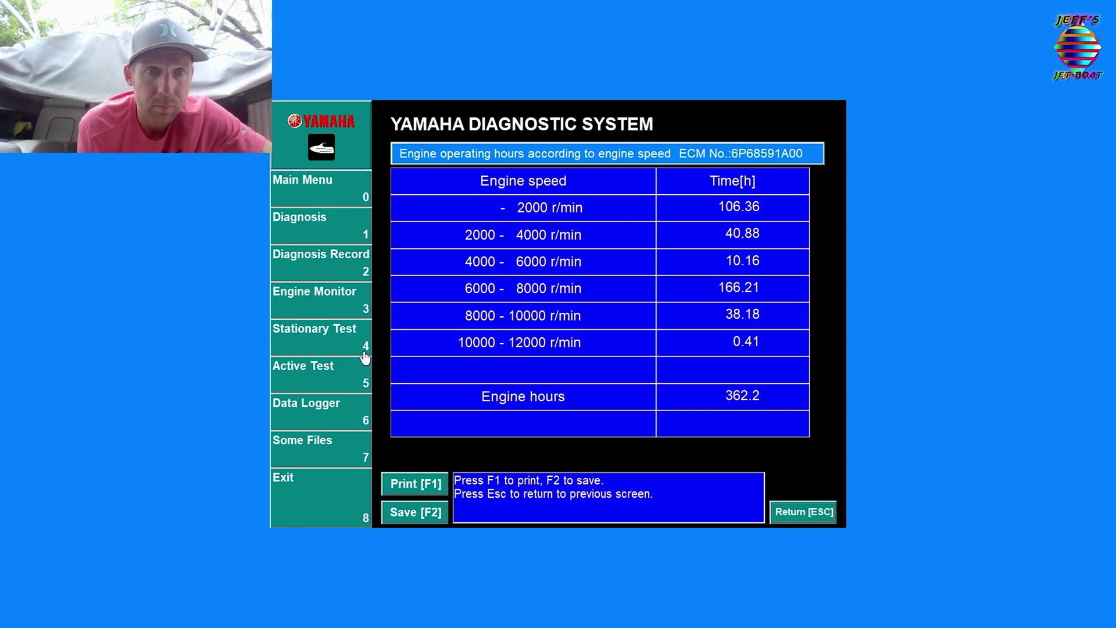
left_click(356, 374)
left_click(341, 409)
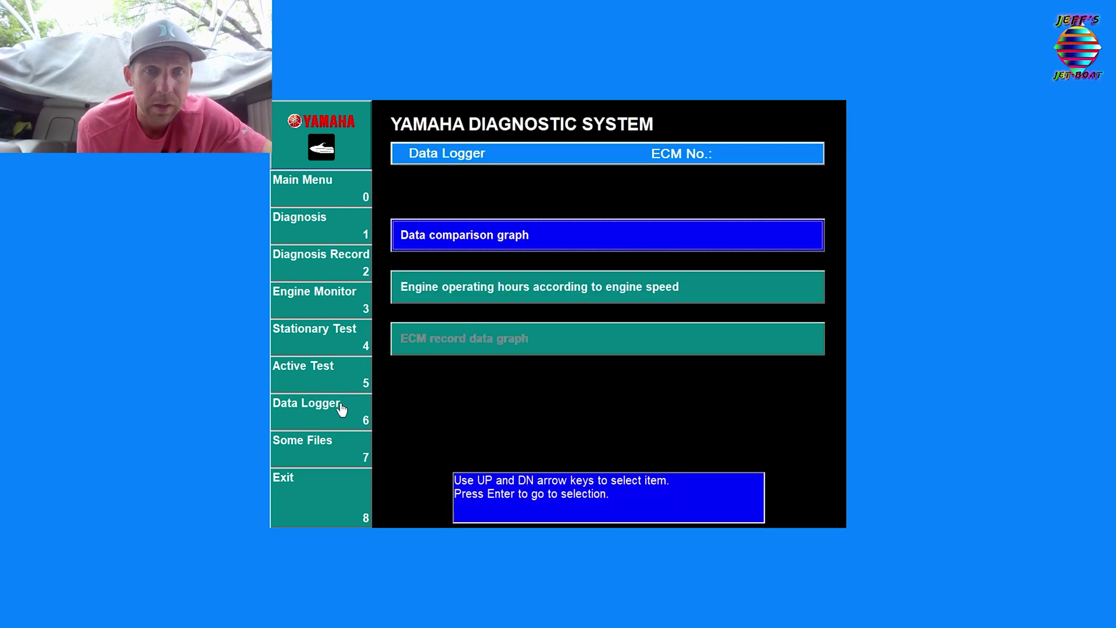
- Look in the Data folder through Some Files, cancel opening a file and return to the Main Menu
left_click(312, 448)
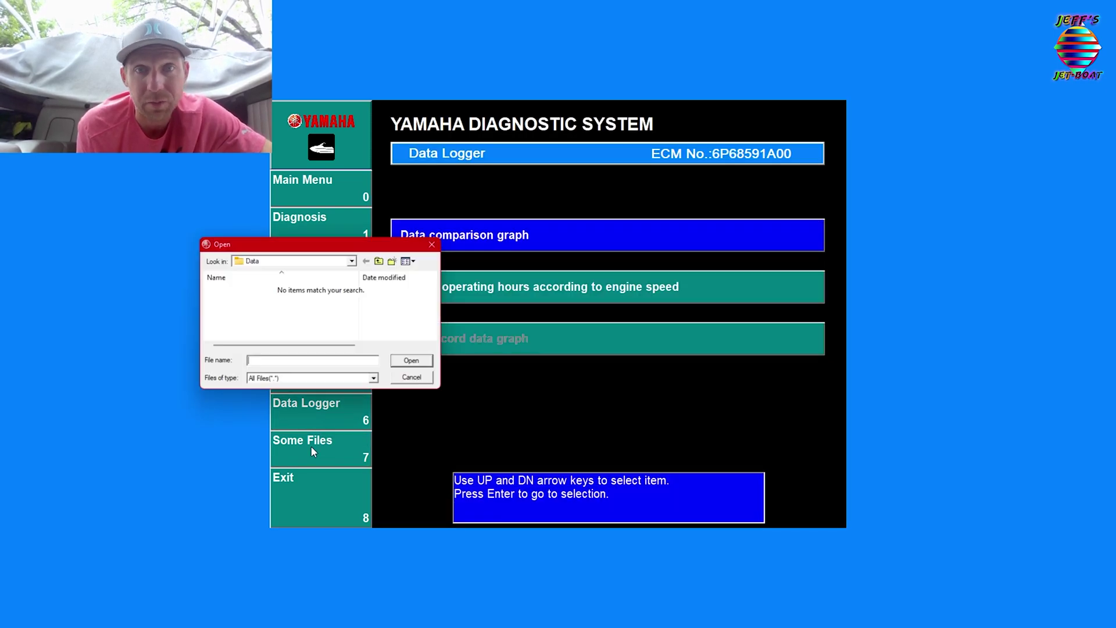
left_click(415, 378)
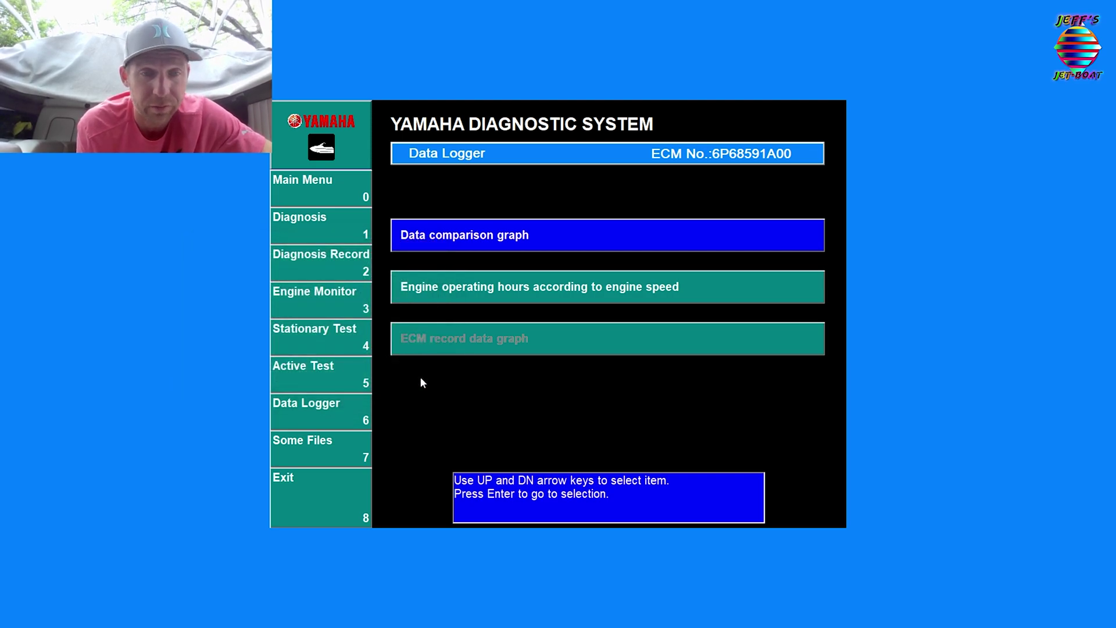
left_click(342, 188)
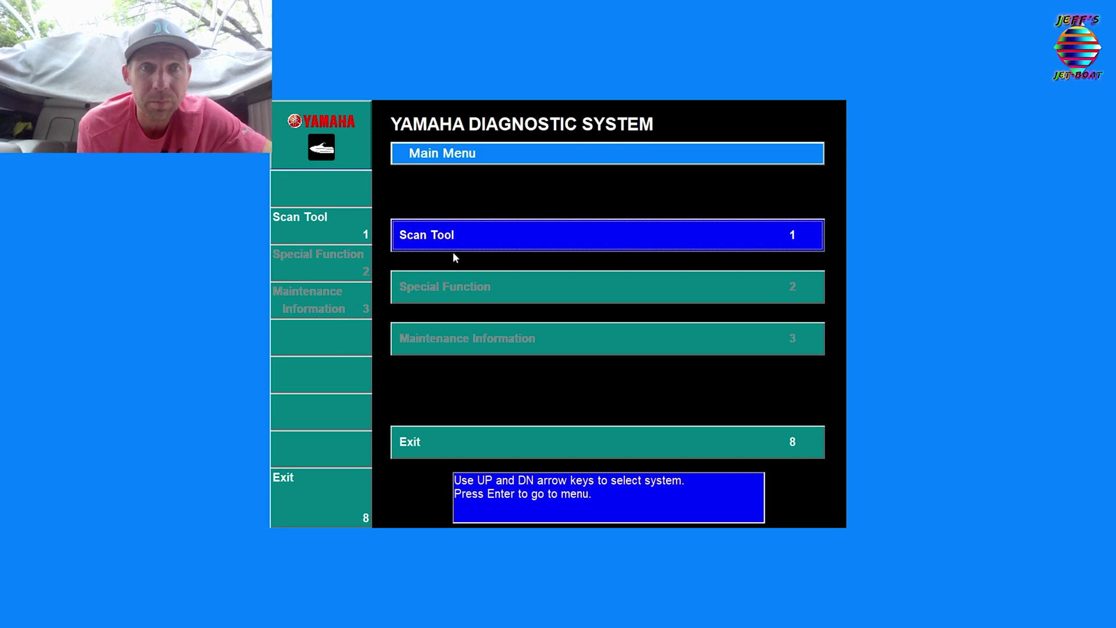
- Exit the Yamaha Diagnostic System, confirm closing it, and launch it again from the desktop
left_click(308, 500)
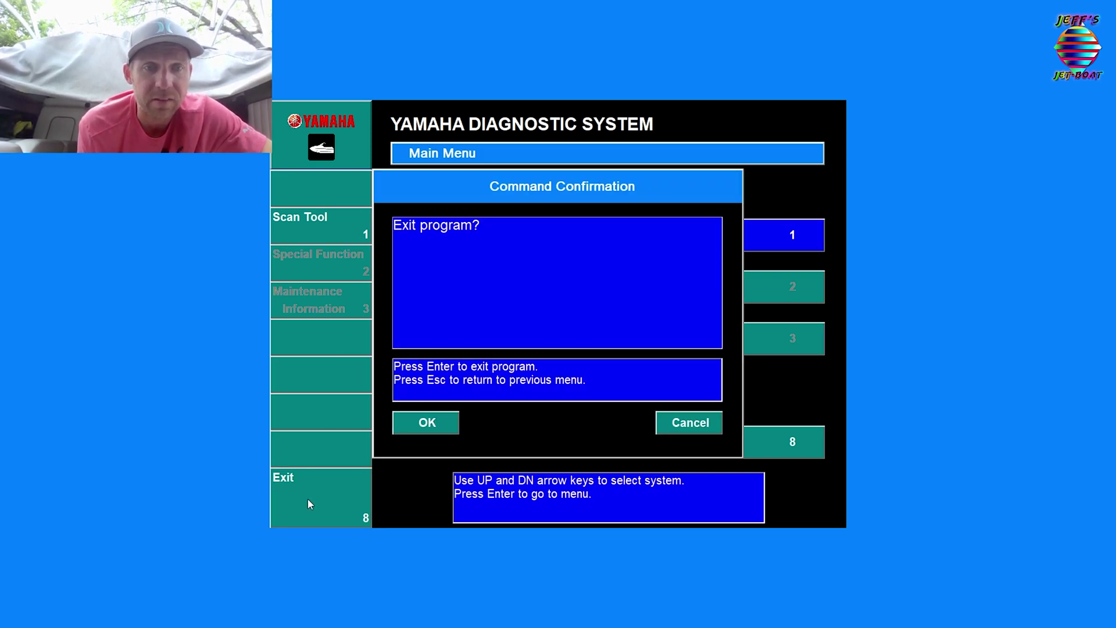
left_click(428, 425)
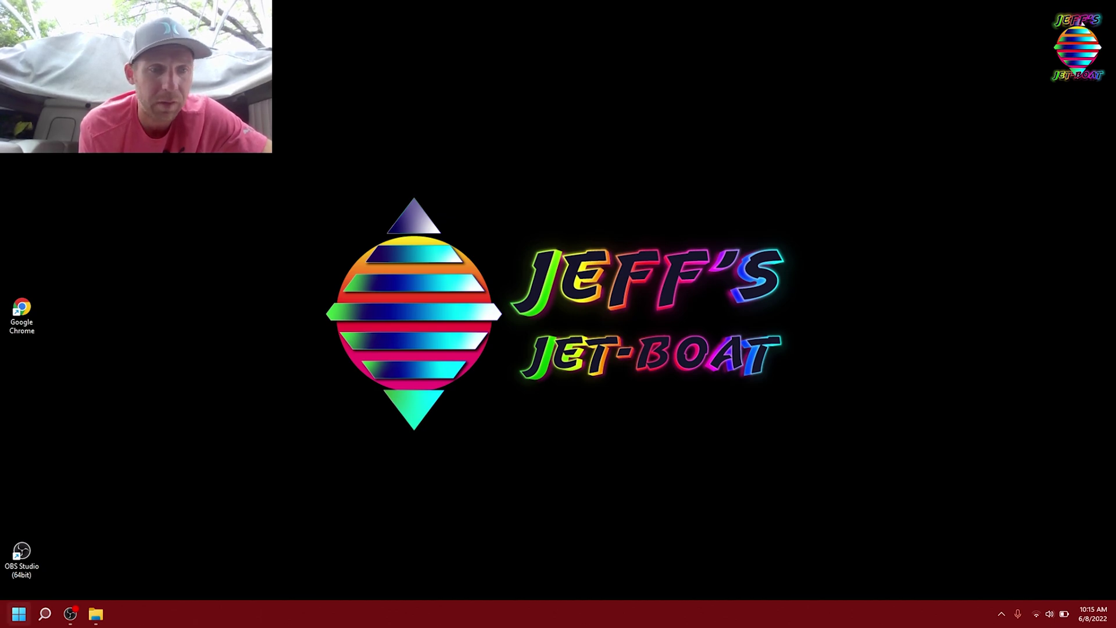
mouse_move(48, 622)
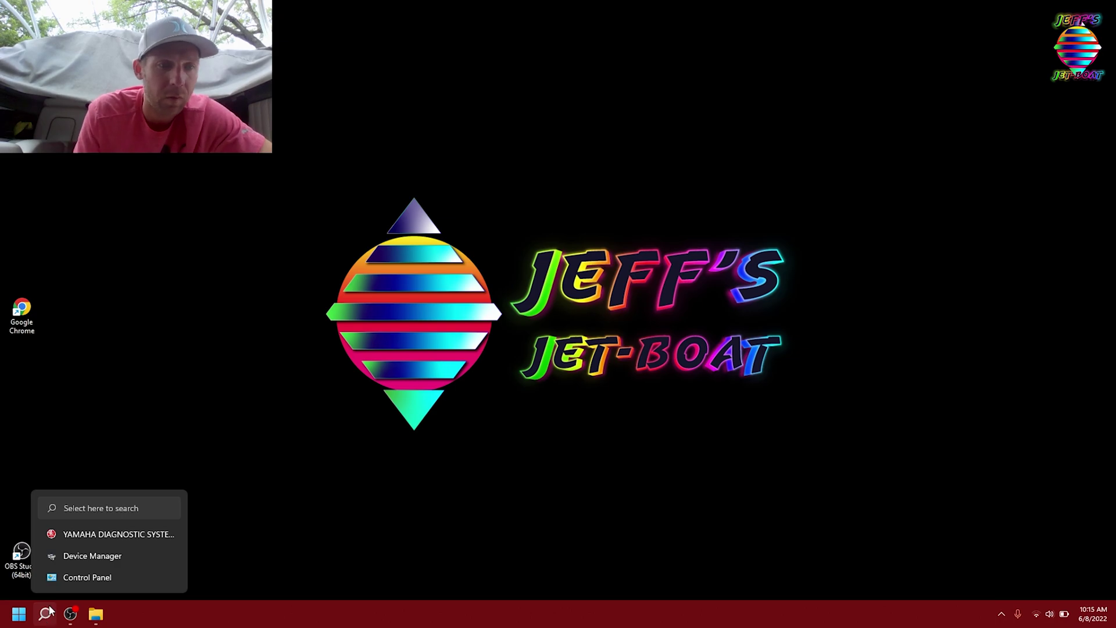
left_click(99, 534)
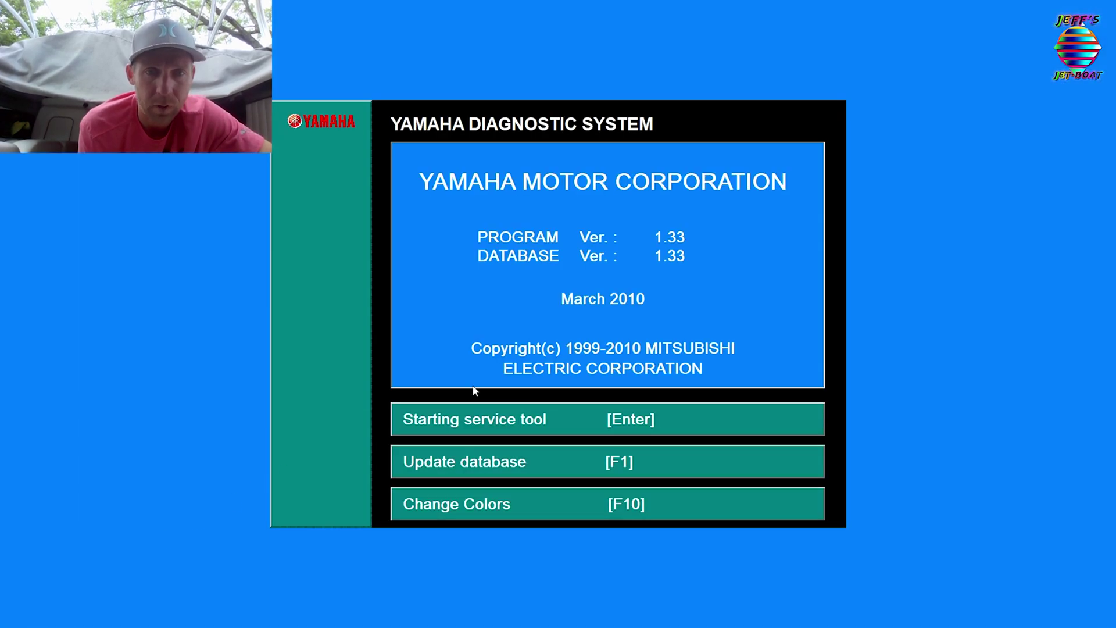
- Try the gray color scheme, restore the original colors, and dismiss the communication error to retry the connection to the ECM
left_click(522, 522)
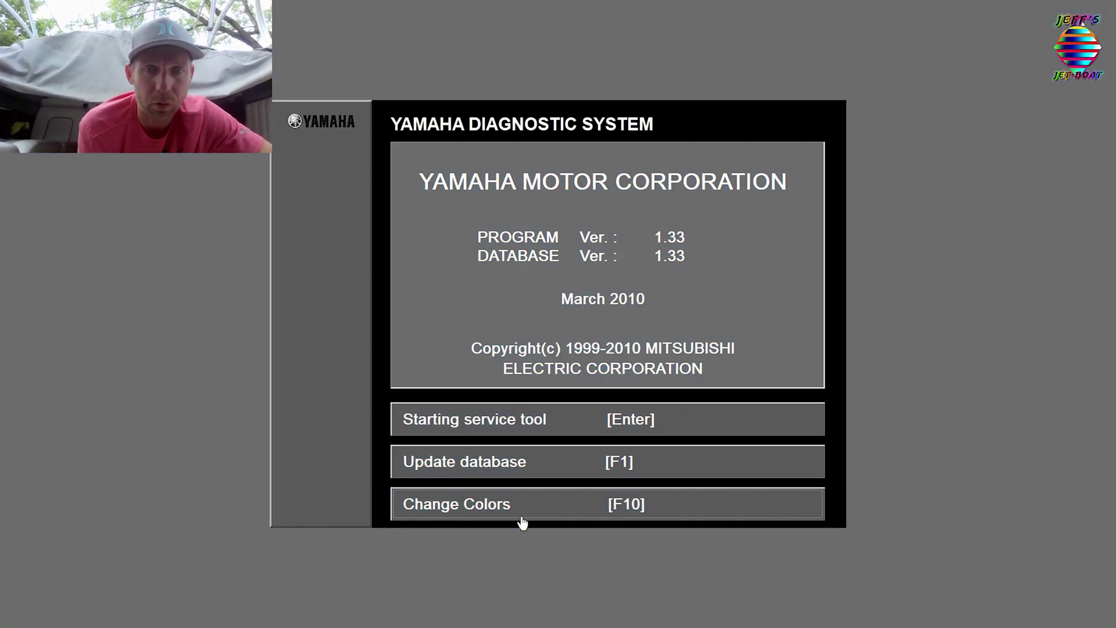
left_click(523, 522)
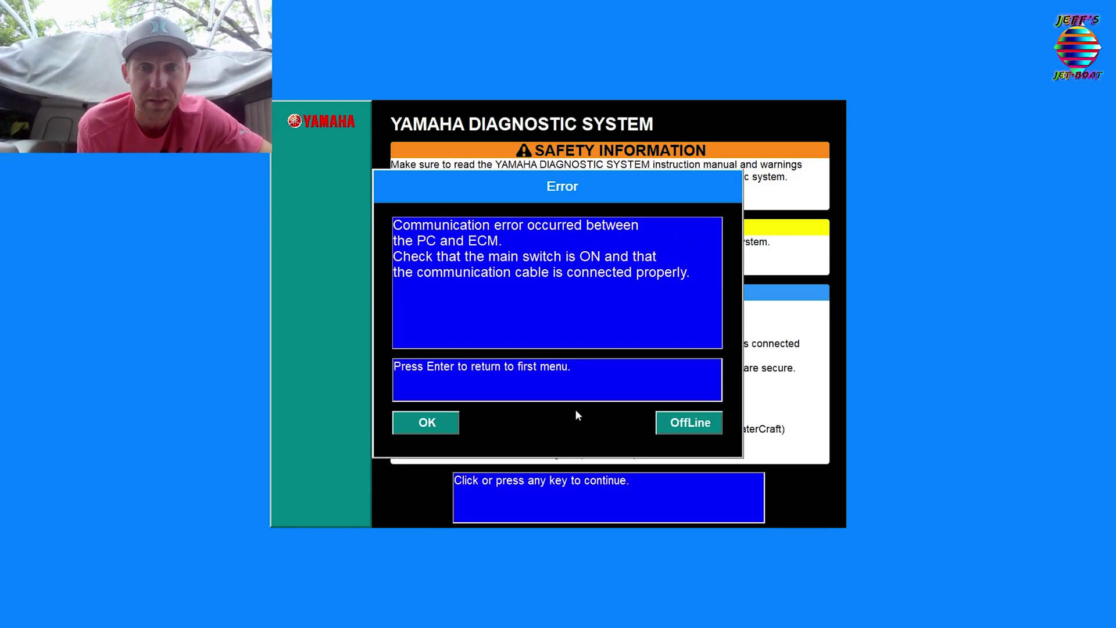
key("Return")
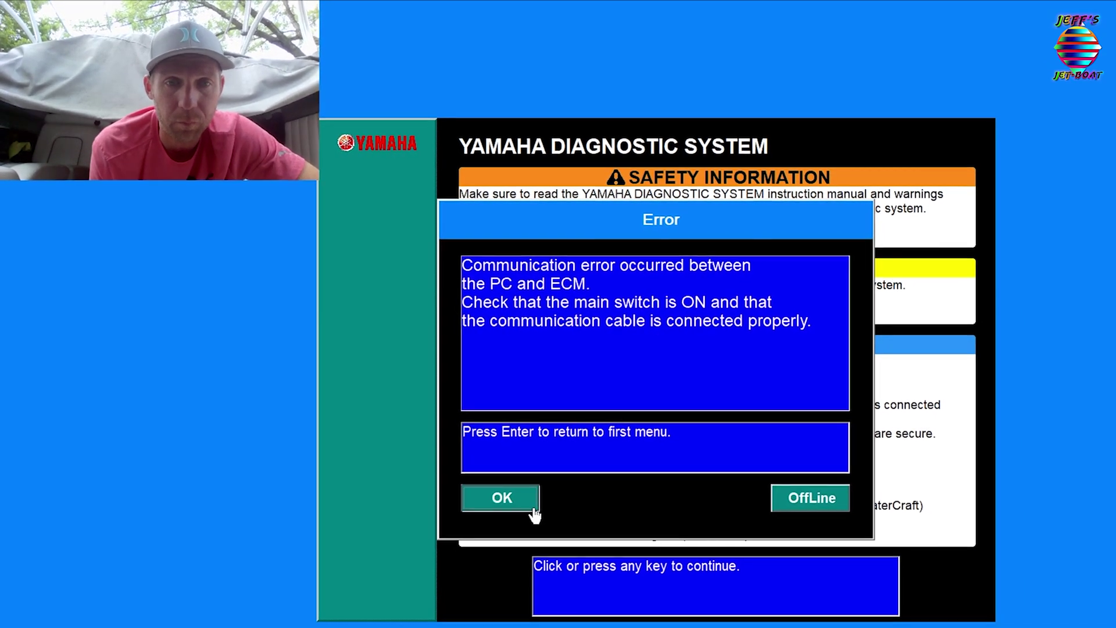
left_click(535, 512)
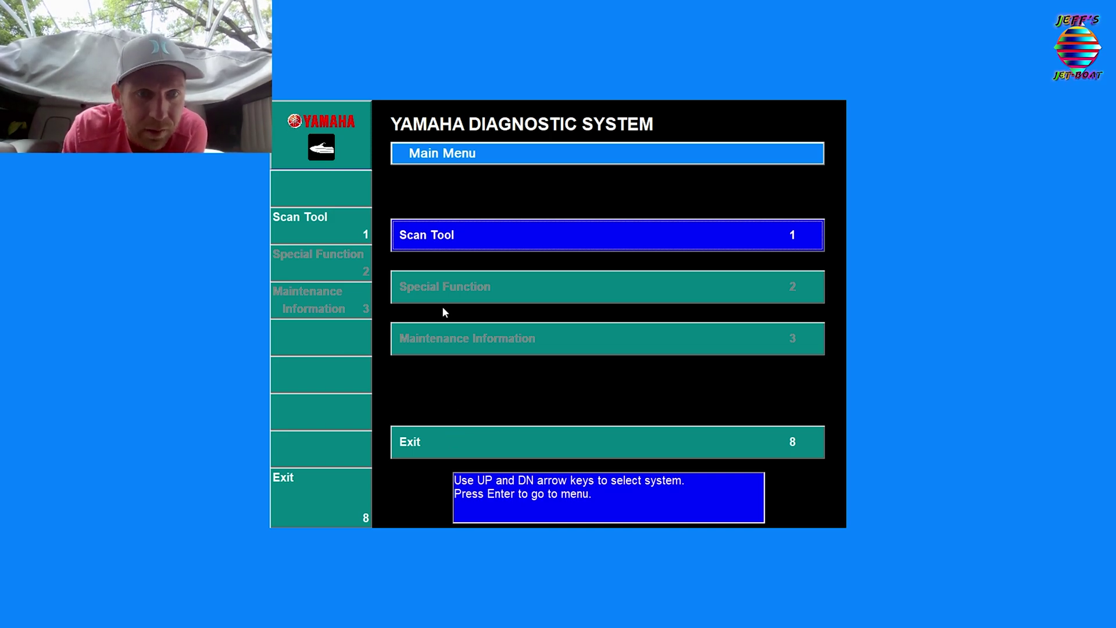
- Open Diagnosis in the Scan Tool and review the result of every item, down to the No-Wake mode switch
left_click(485, 244)
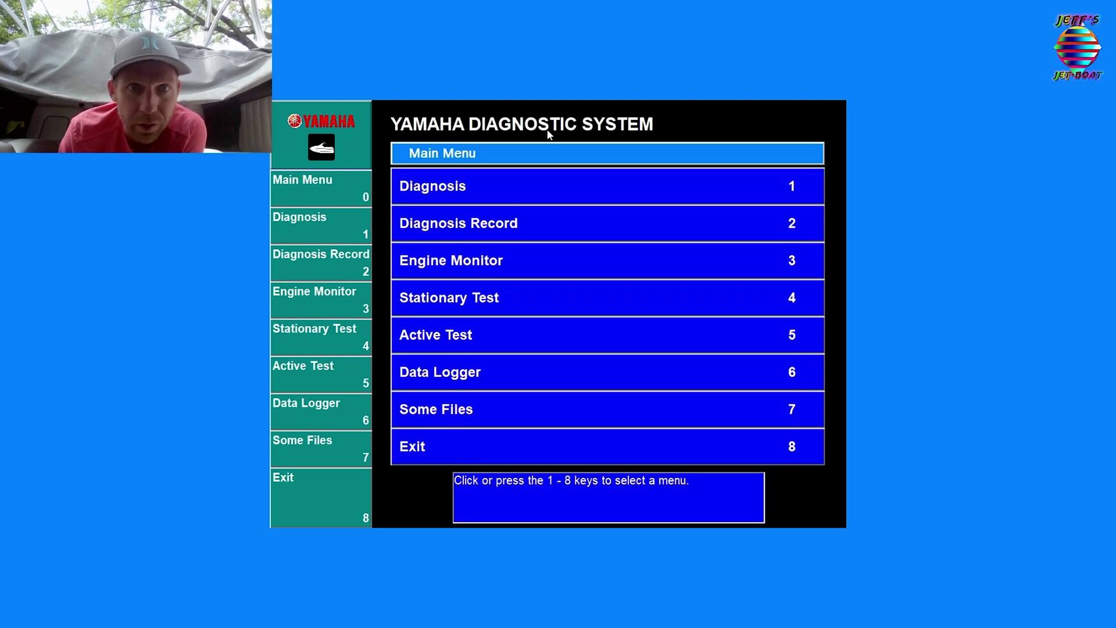
left_click(526, 185)
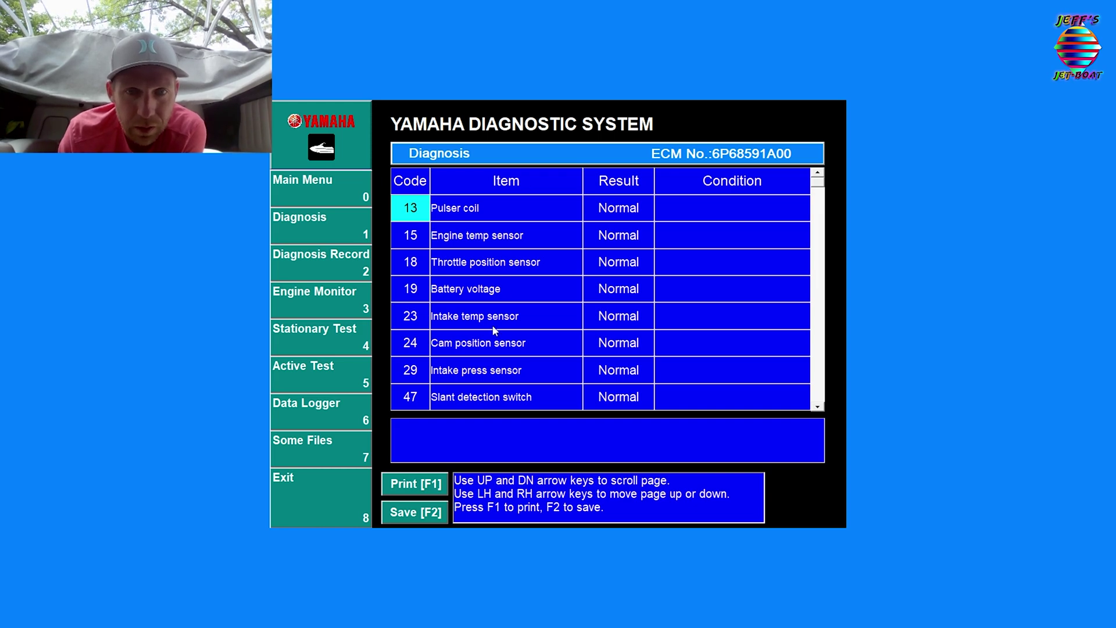
left_click(817, 408)
left_click(817, 408)
left_click(817, 408)
left_click(817, 407)
left_click(817, 408)
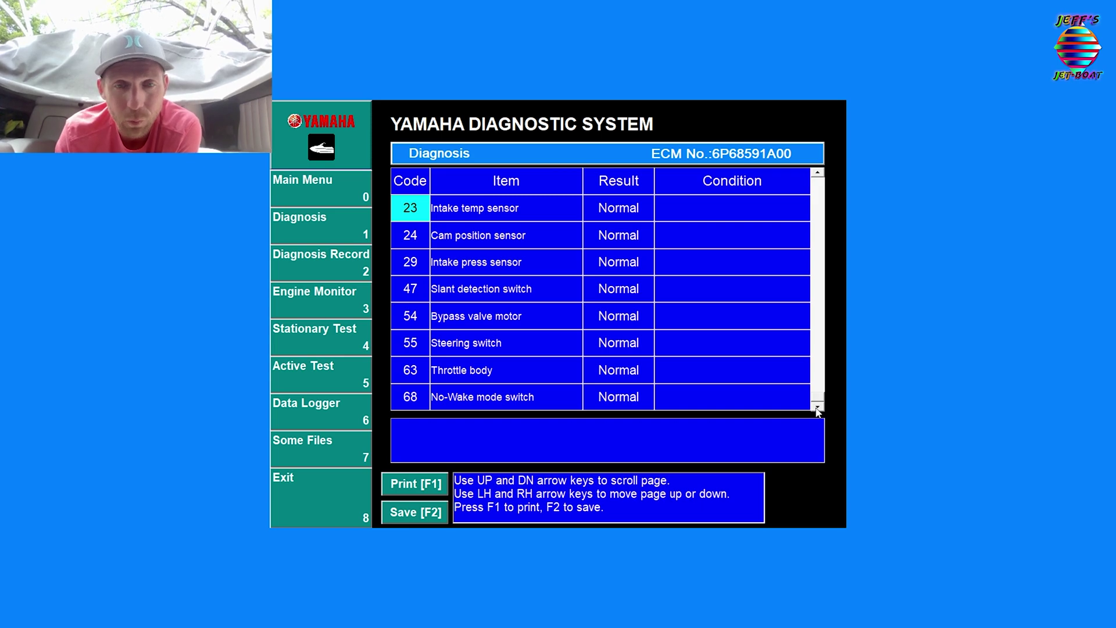